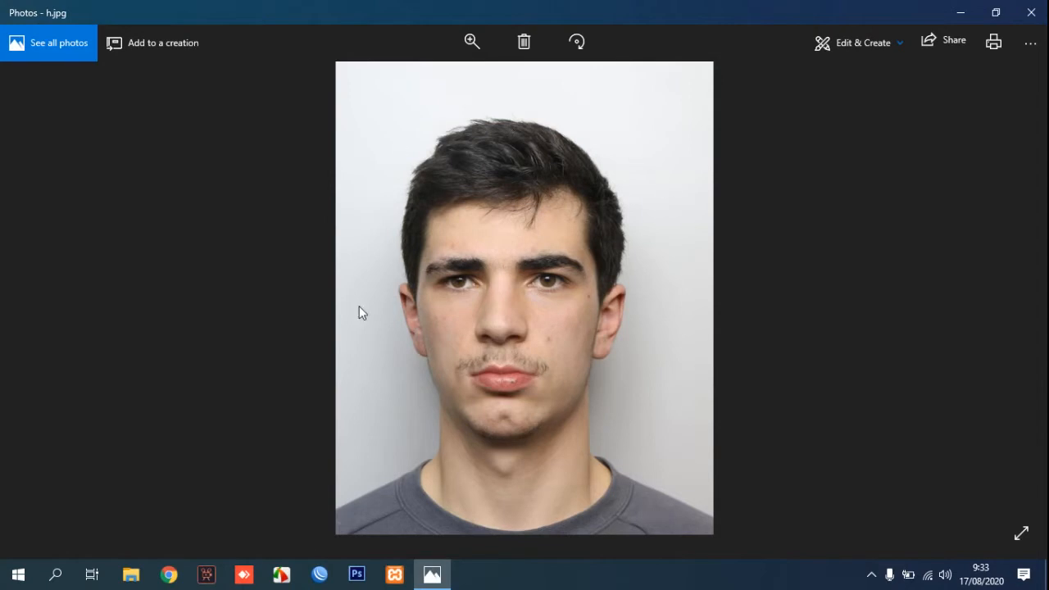
Step: Open the portrait photo h.jpg in Photoshop
click(997, 13)
click(710, 114)
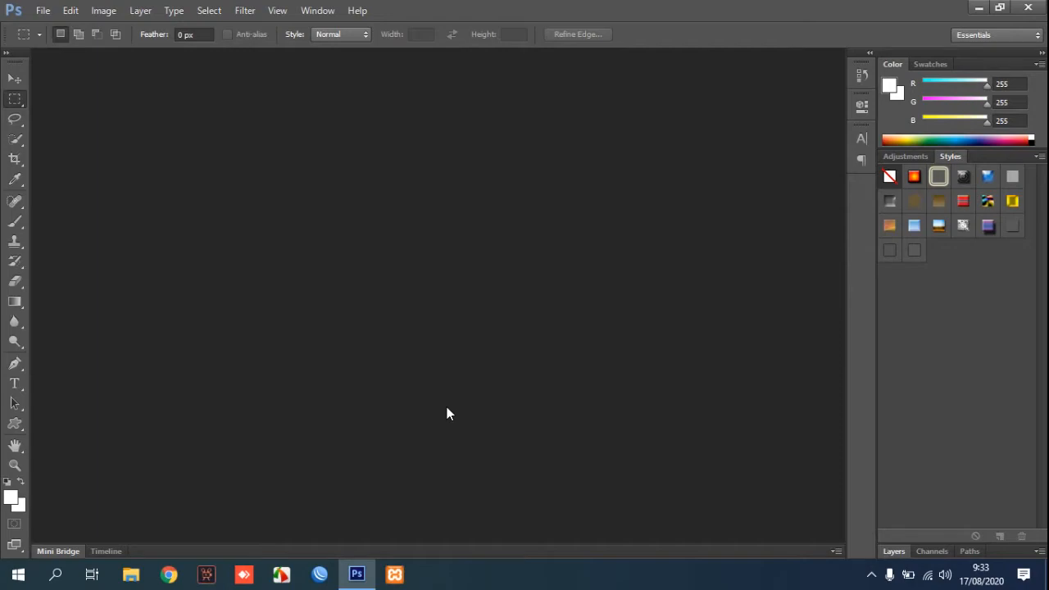
click(978, 8)
drag(14, 296, 359, 260)
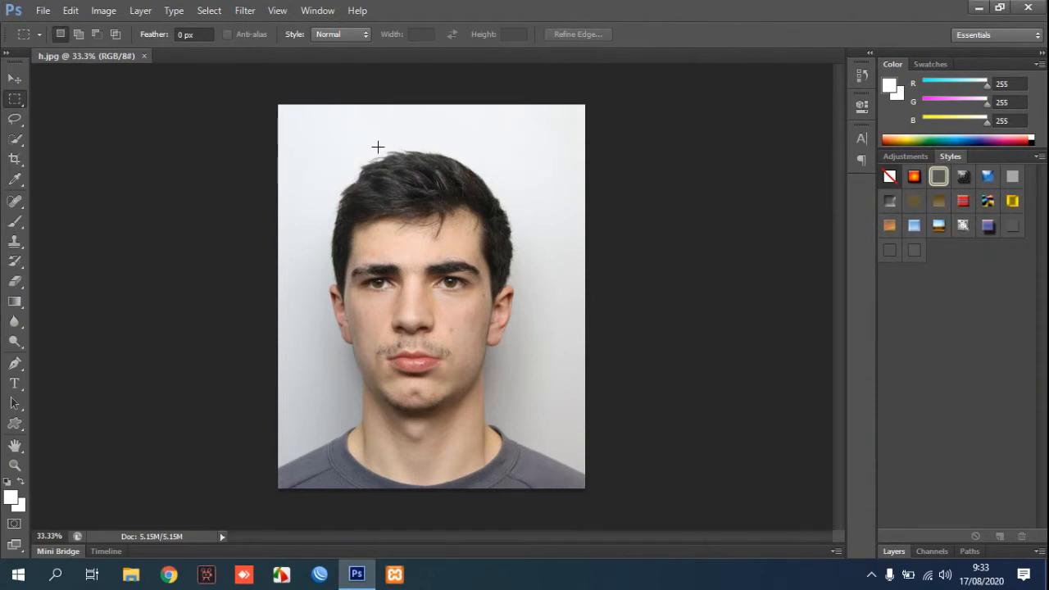
Step: Select the light background above and around the hair with the Magic Wand tool
click(26, 204)
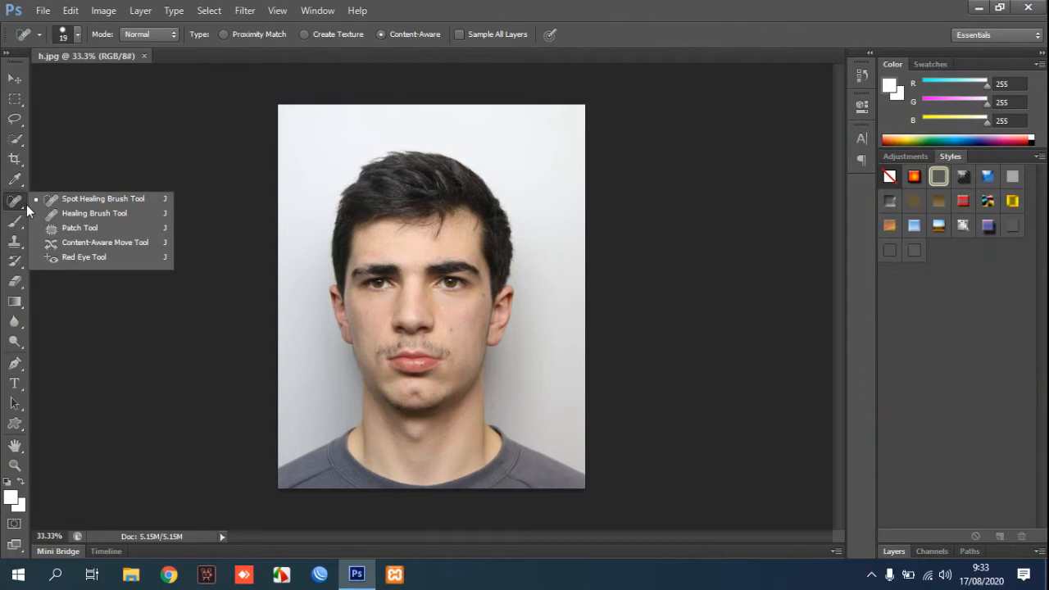
click(21, 182)
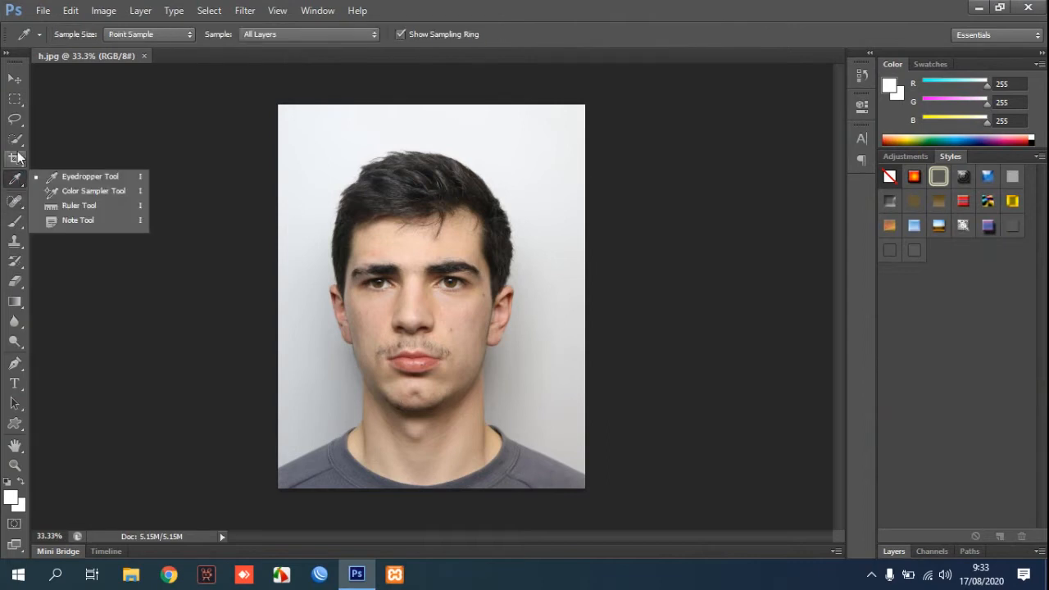
click(17, 144)
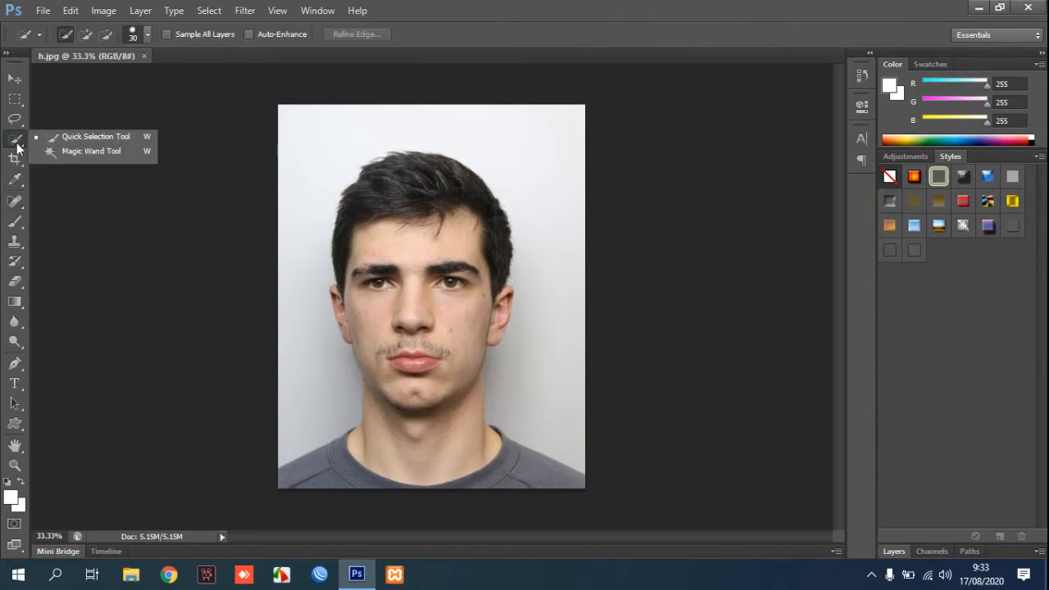
click(100, 152)
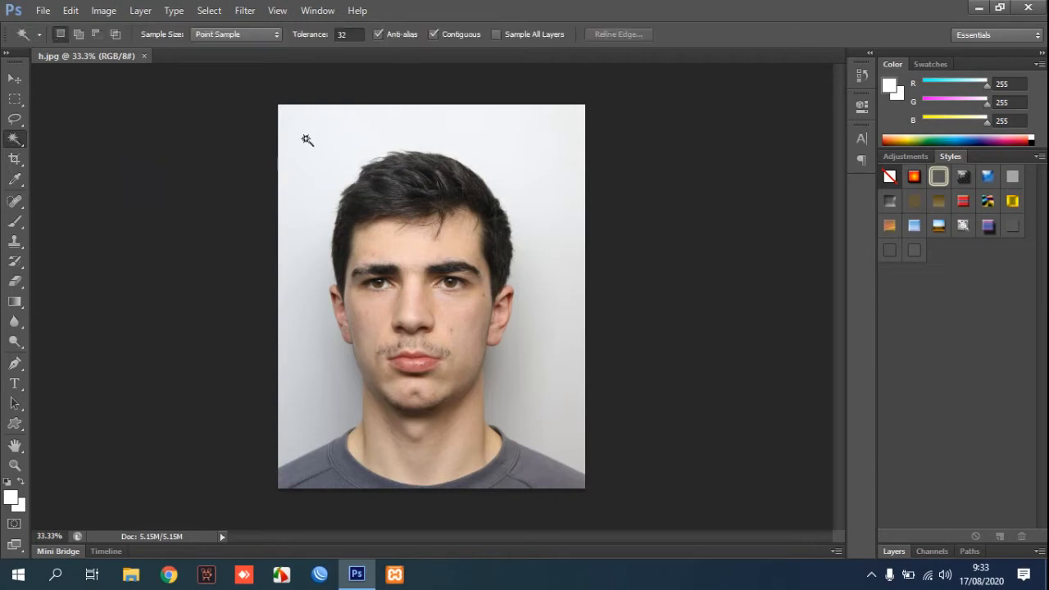
click(476, 137)
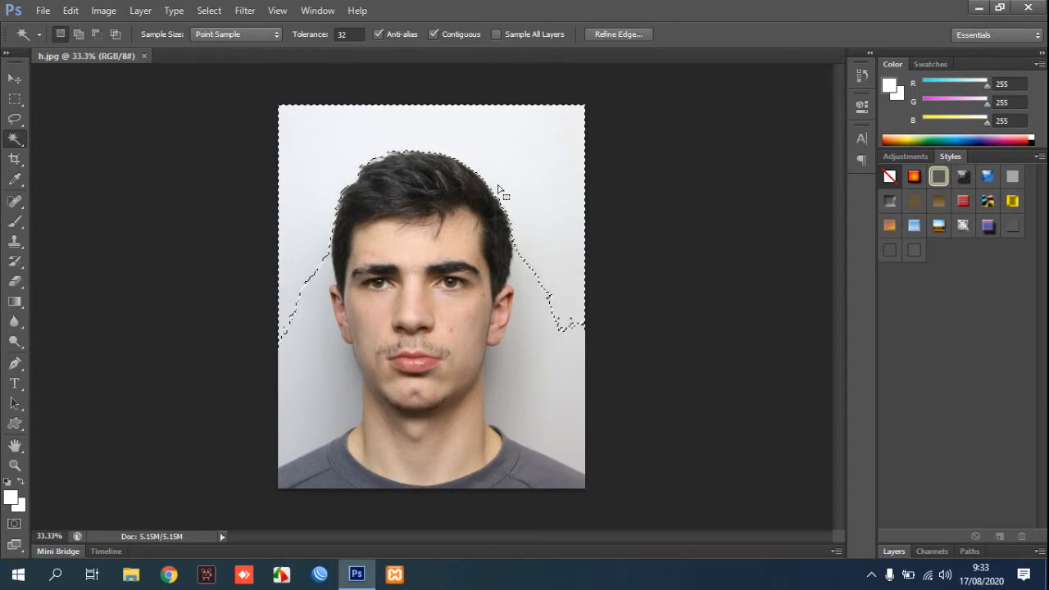
key(shift+F5)
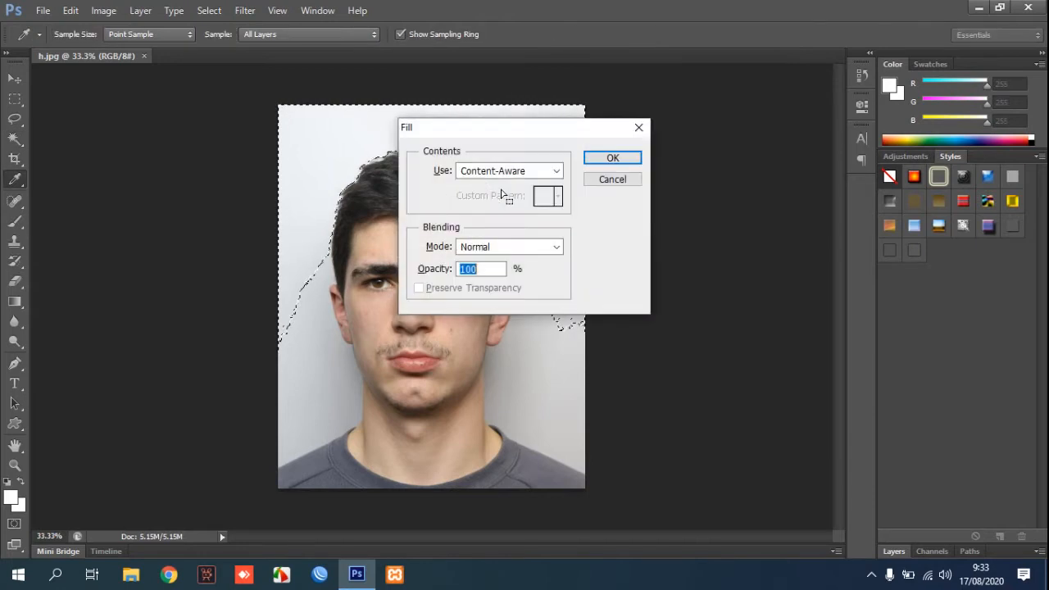
click(636, 182)
key(w)
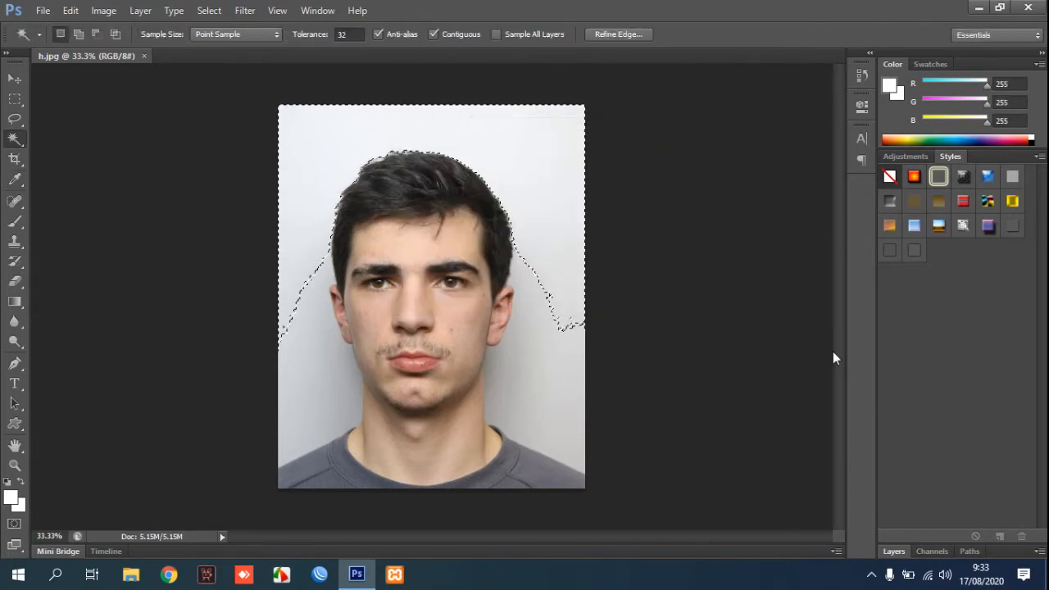
Step: Convert the locked Background into an editable layer named Layer 0
click(971, 552)
click(933, 476)
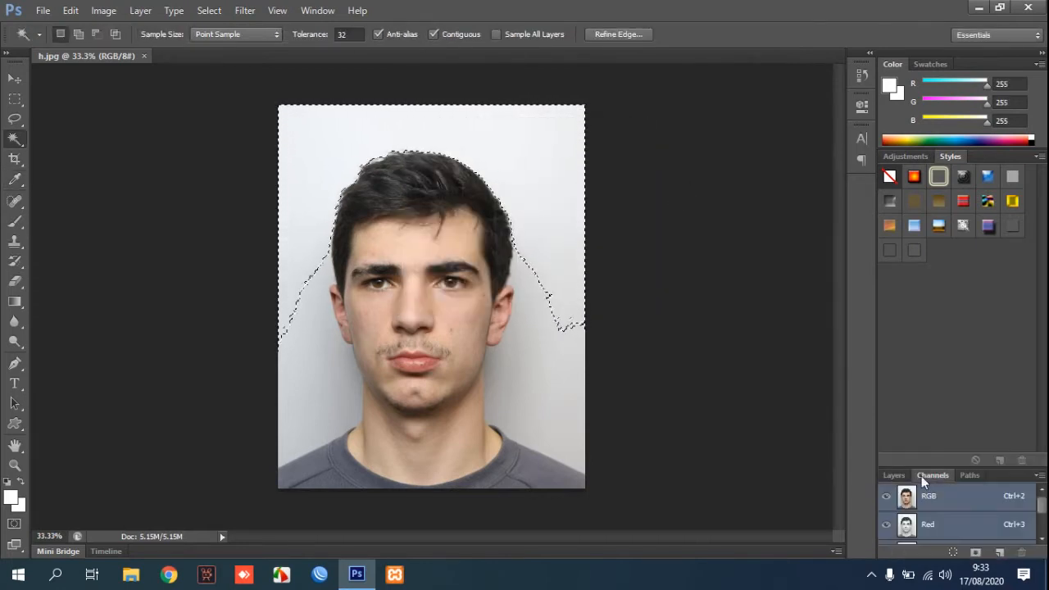
drag(945, 467, 945, 340)
click(895, 347)
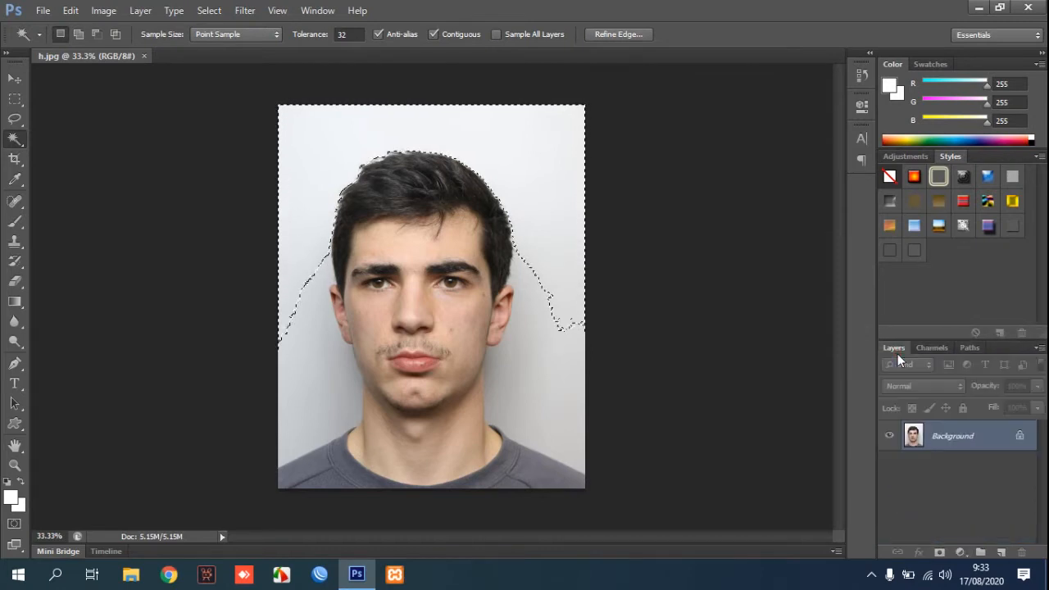
double_click(1020, 436)
click(661, 181)
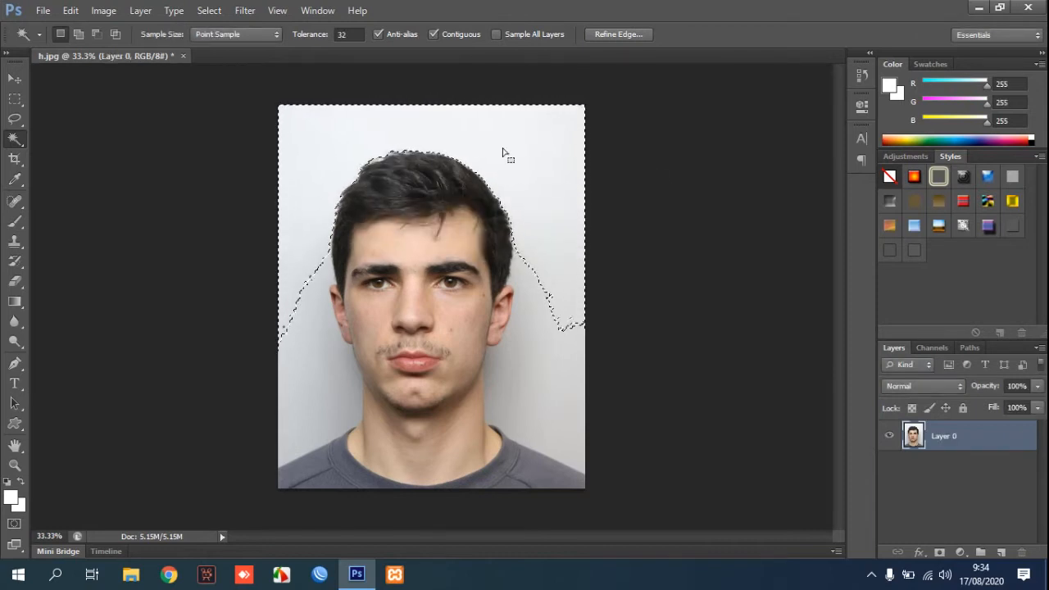
Step: Delete the selected upper background and the remaining grey background to the right of the face, neck and shoulder
key(Delete)
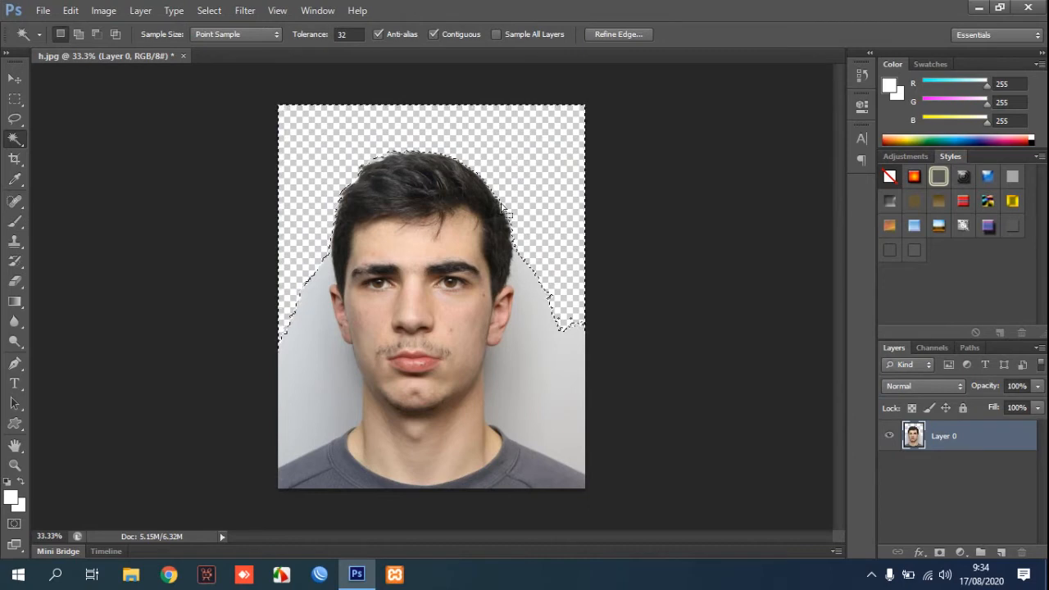
click(548, 381)
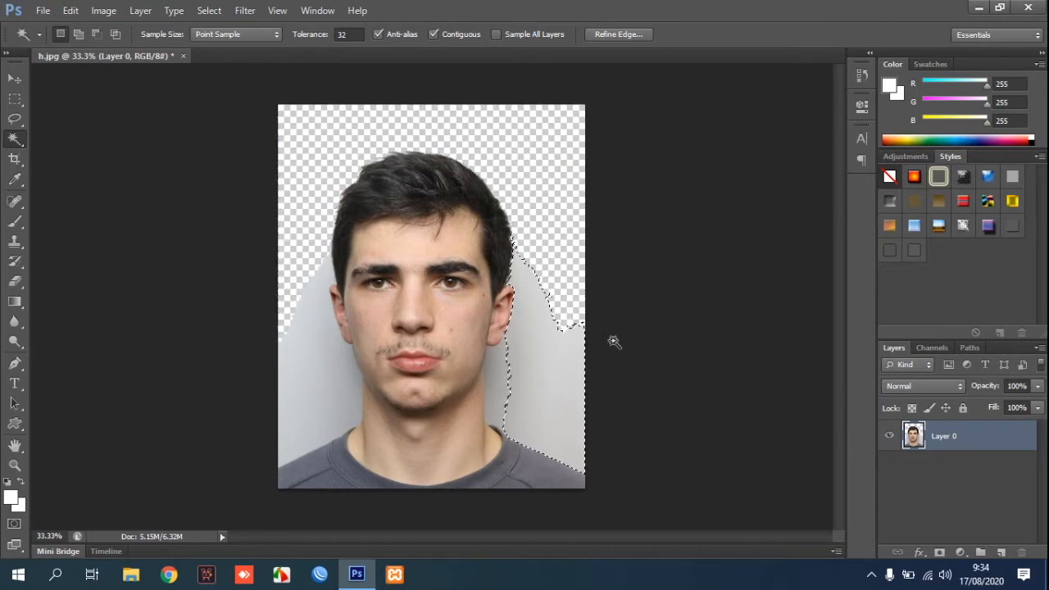
key(Delete)
click(584, 374)
key(Delete)
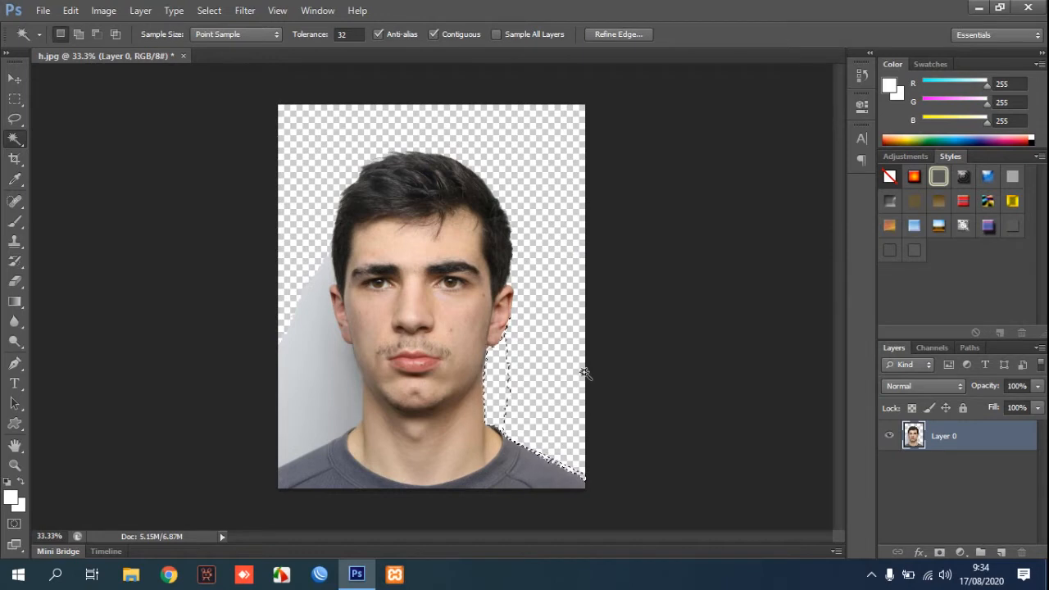
Step: Select and delete the remaining background to the left of the face and neck with the Magic Wand, and deselect
click(316, 370)
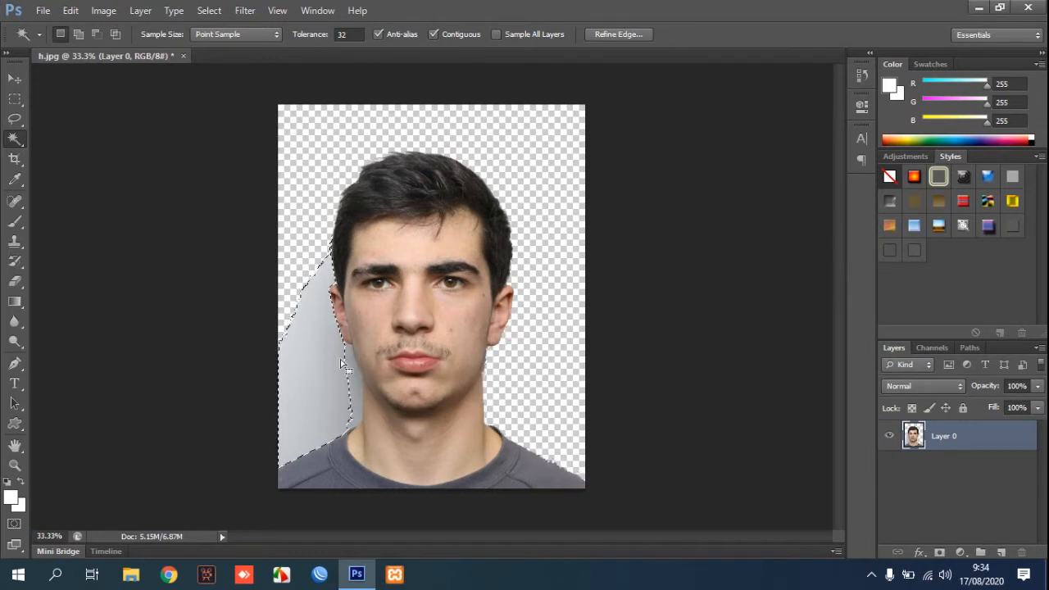
key(Delete)
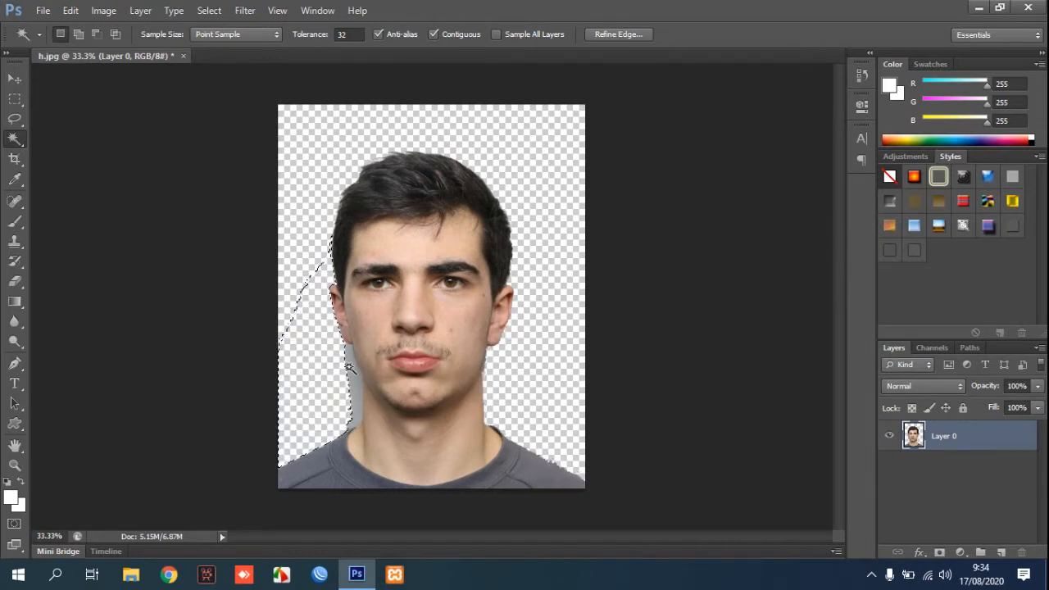
click(351, 369)
key(Delete)
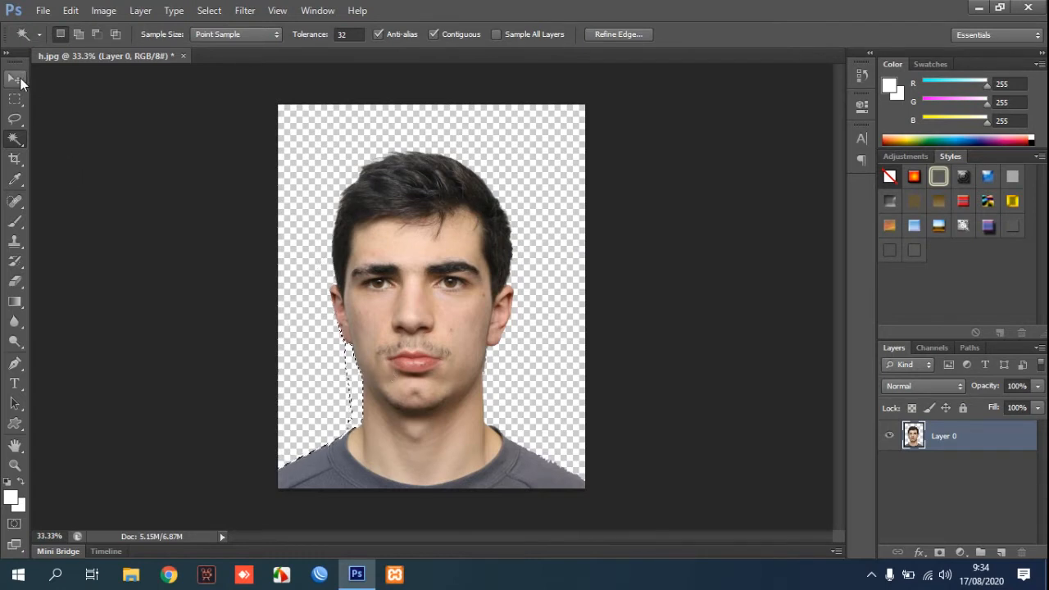
key(ctrl+d)
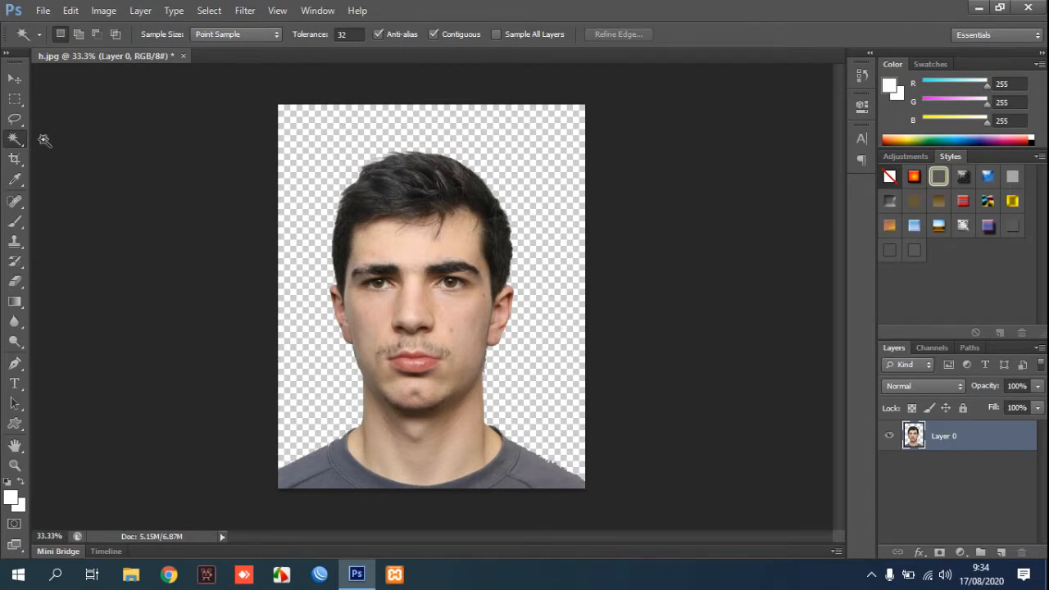
Step: Switch to the Polygonal Lasso tool
click(18, 119)
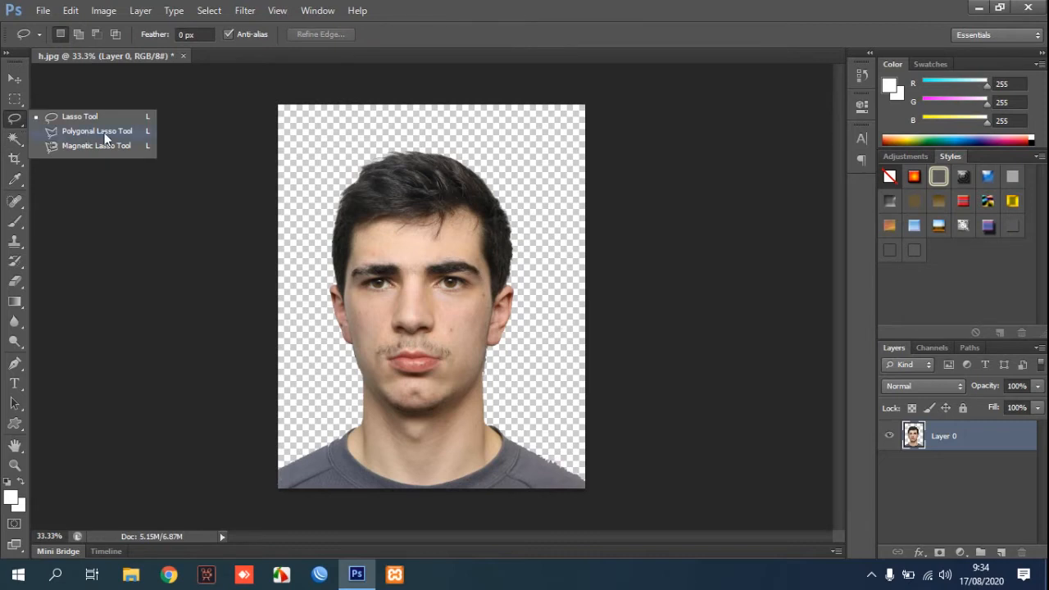
click(19, 367)
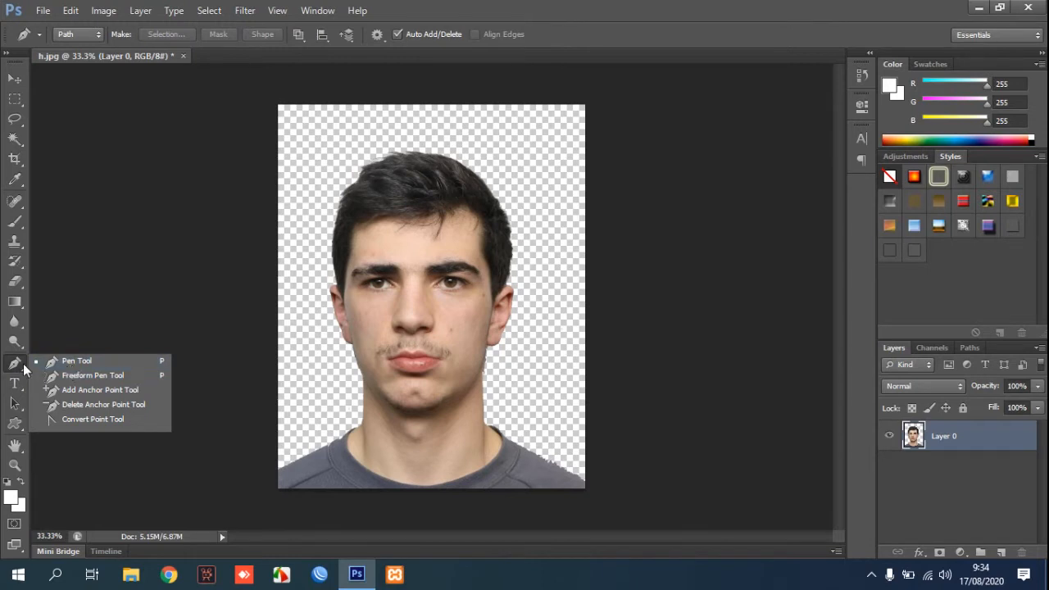
click(15, 120)
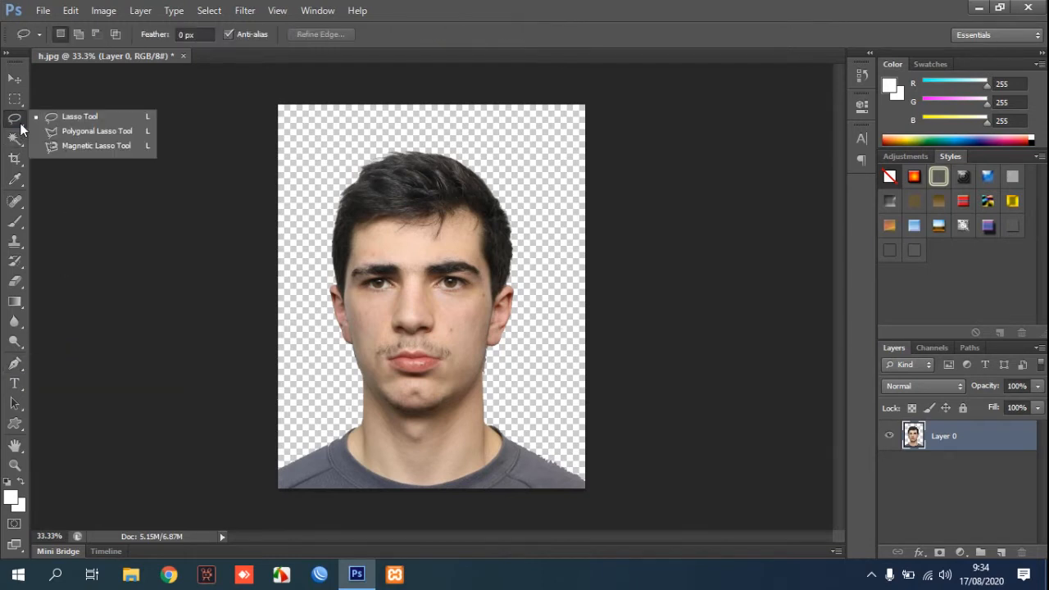
click(76, 133)
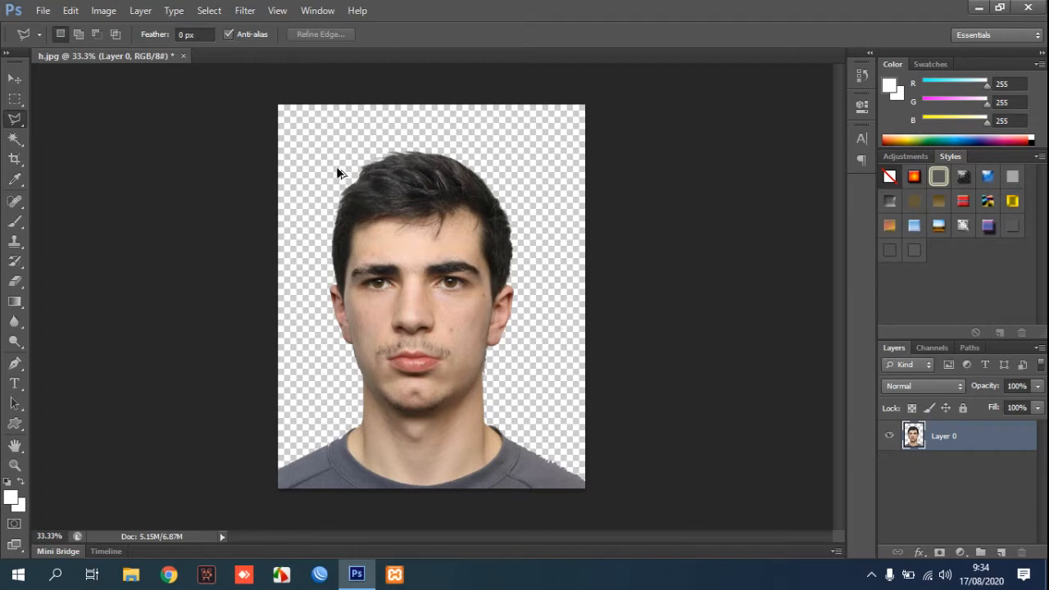
Step: Undo the background deletions and selections, back to the complete photo on Layer 0
key(ctrl+alt+z)
key(ctrl+alt+z)
key(ctrl+alt+z)
key(ctrl+alt+z)
key(ctrl+alt+z)
key(ctrl+alt+z)
key(ctrl+alt+z)
key(ctrl+alt+z)
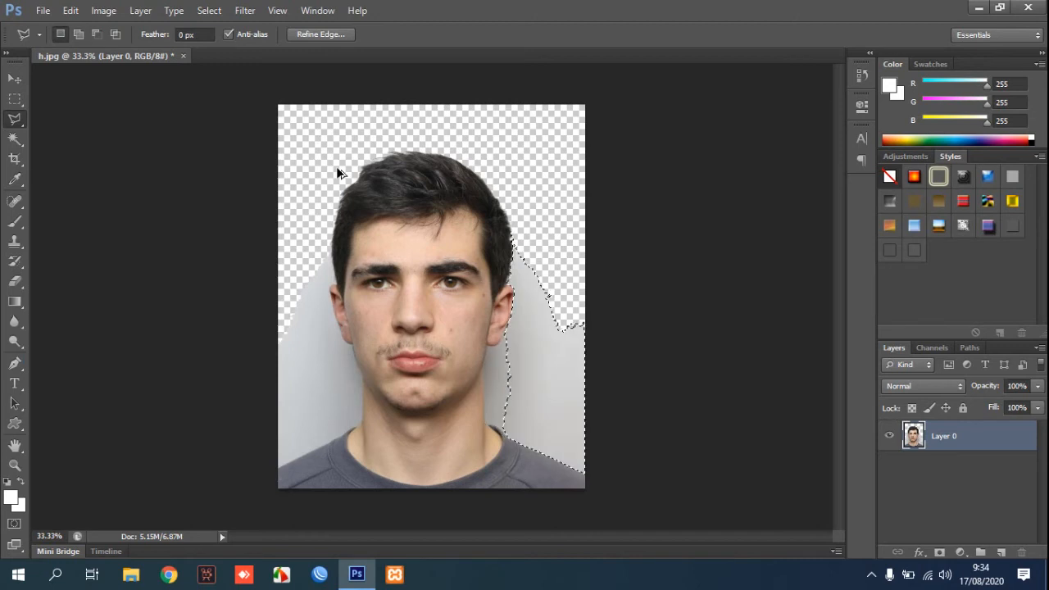
key(ctrl+alt+z)
key(ctrl+alt+z)
key(ctrl+alt+z)
key(ctrl+alt+z)
key(ctrl+alt+z)
key(ctrl+alt+z)
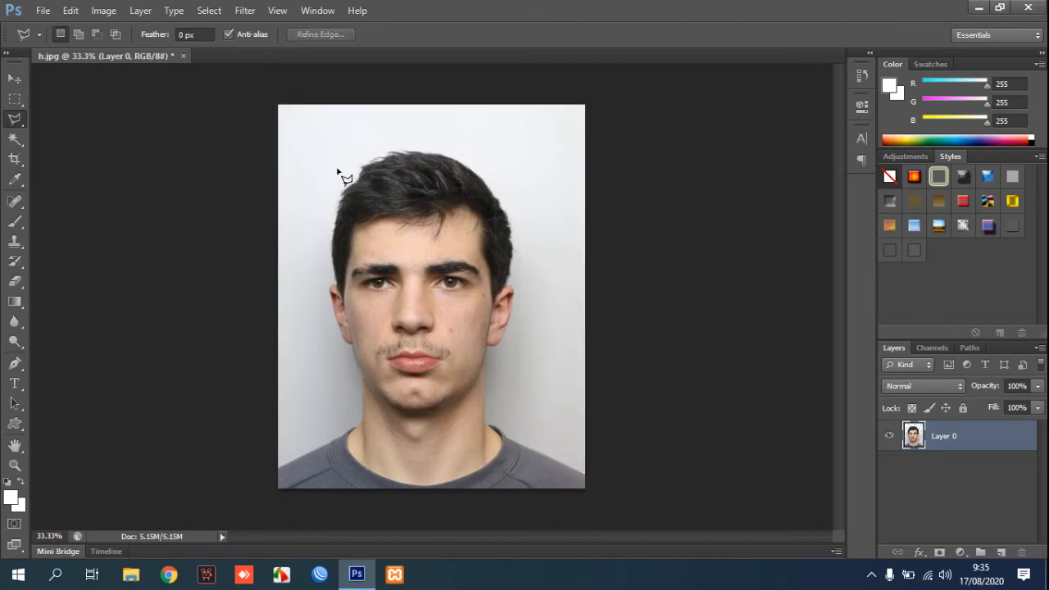
Step: Set the Polygonal Lasso's feather to 15 px
key(z)
click(329, 309)
click(329, 309)
key(l)
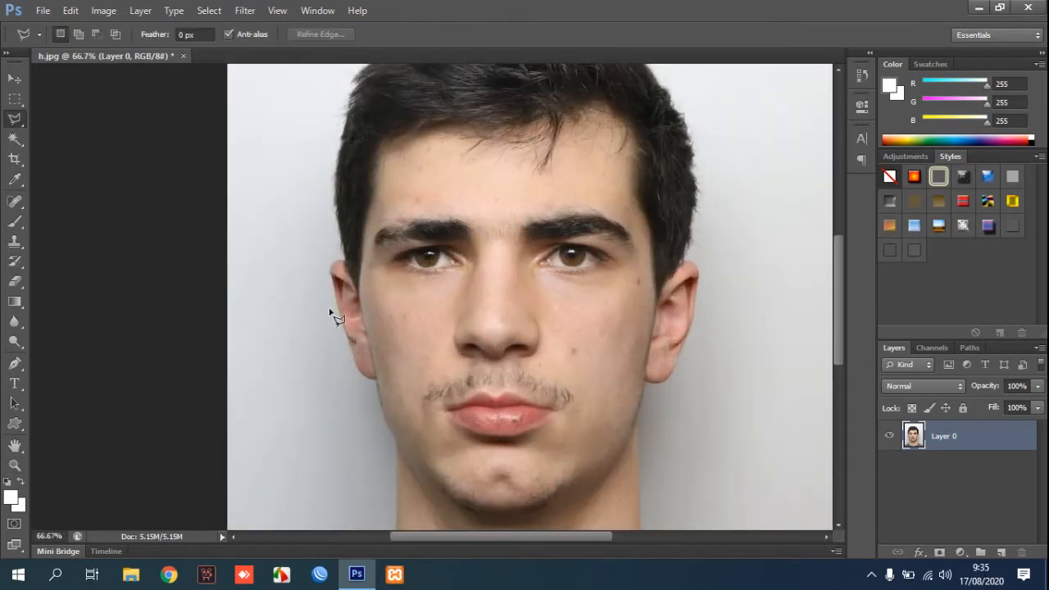
scroll(492, 190, down, 2)
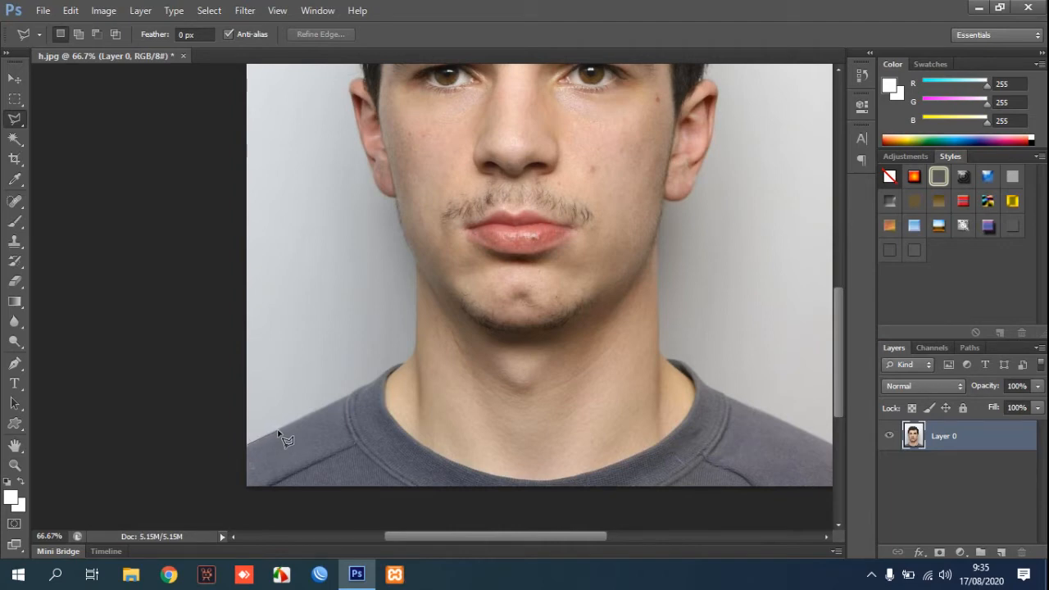
click(182, 36)
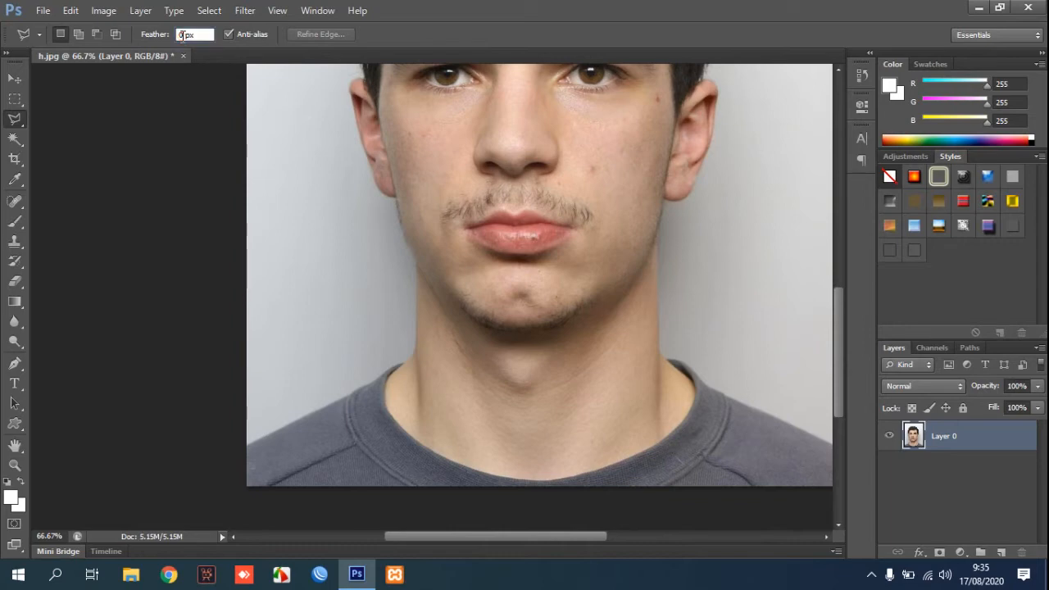
click(183, 36)
text(15)
Step: Start a Polygonal Lasso outline at the photo's left edge and trace along the left shoulder and up the neck
click(248, 450)
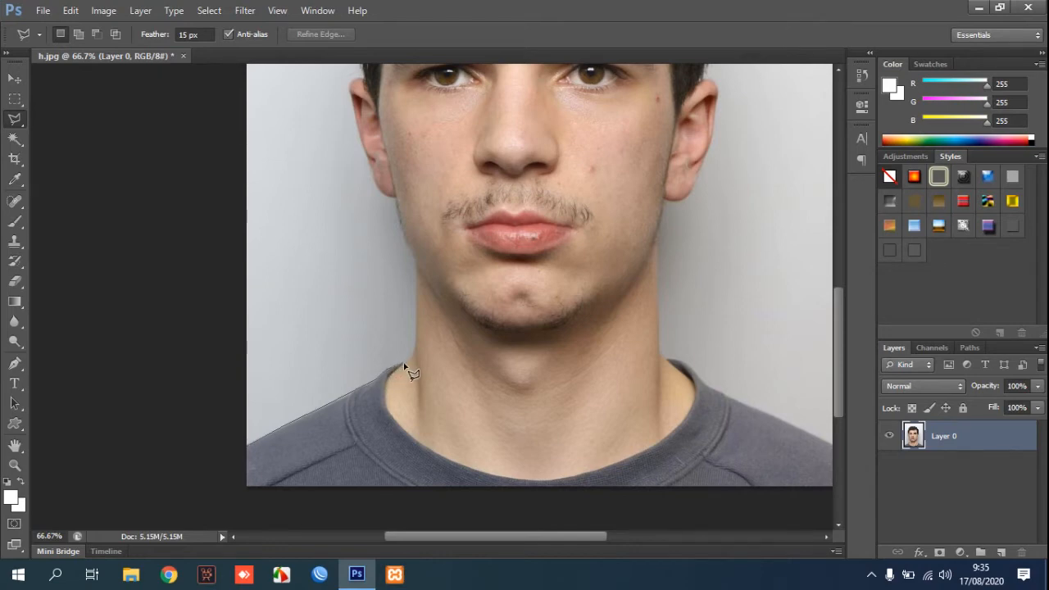
mouse_move(525, 286)
mouse_down()
mouse_move(454, 325)
mouse_move(437, 351)
mouse_up()
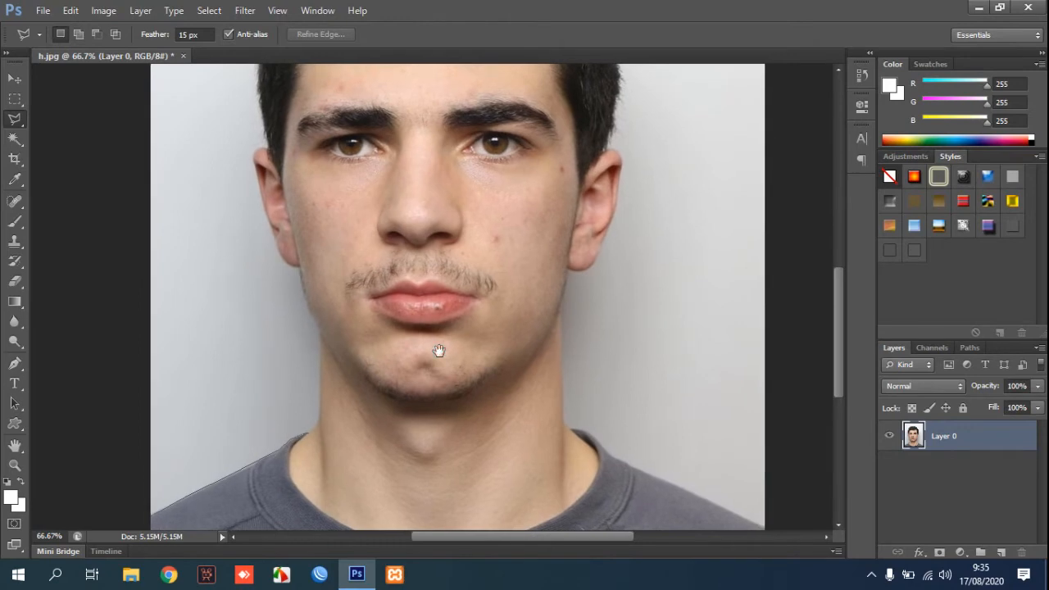
click(320, 405)
click(320, 355)
click(321, 343)
Step: Continue the lasso outline up the left side of the jaw and around the outer edge of the left ear
scroll(345, 300, up, 5)
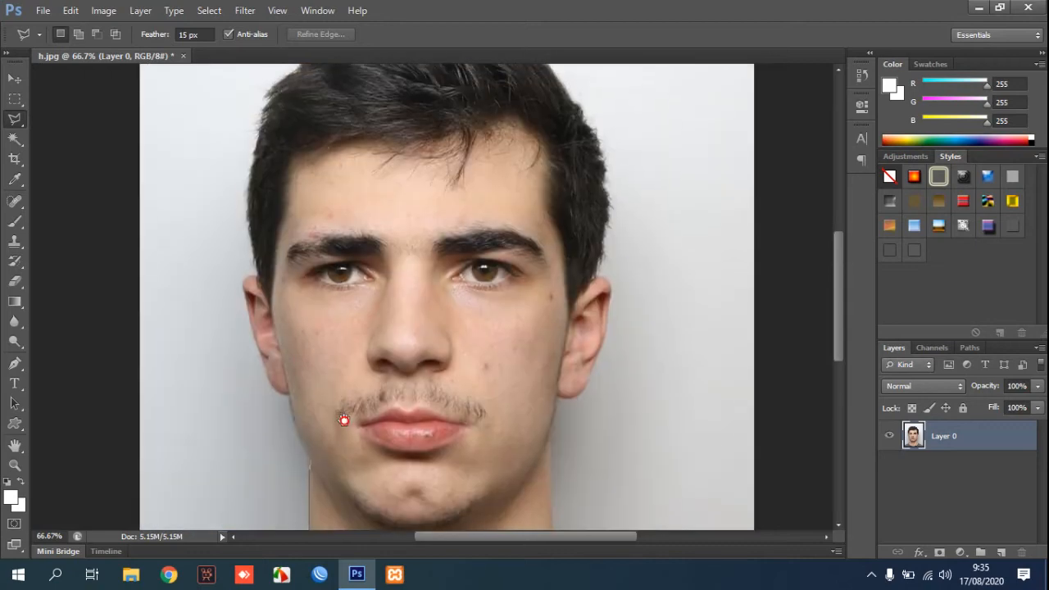
click(293, 427)
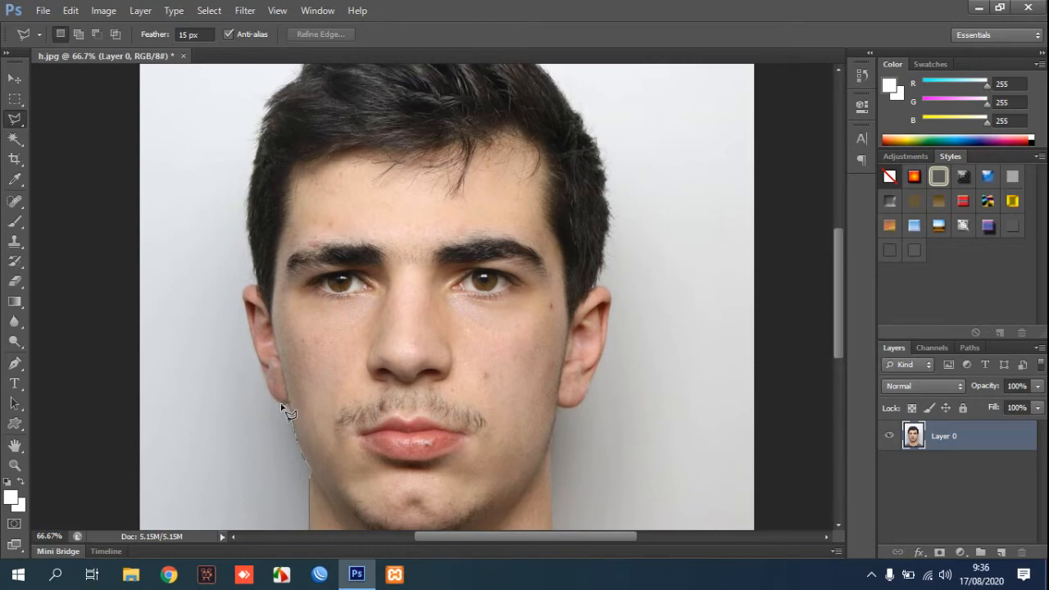
mouse_move(281, 405)
mouse_down()
mouse_move(427, 368)
mouse_move(468, 397)
mouse_up()
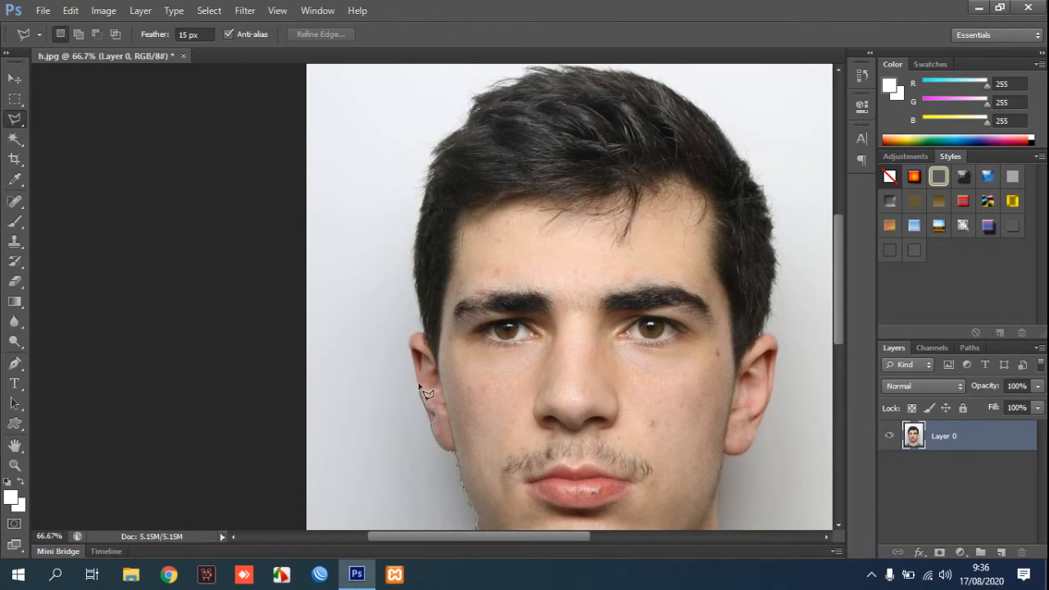
click(410, 340)
Step: Continue the Polygonal Lasso outline from the left ear up the left side of the hair to the upper-left hairline
scroll(426, 340, up, 3)
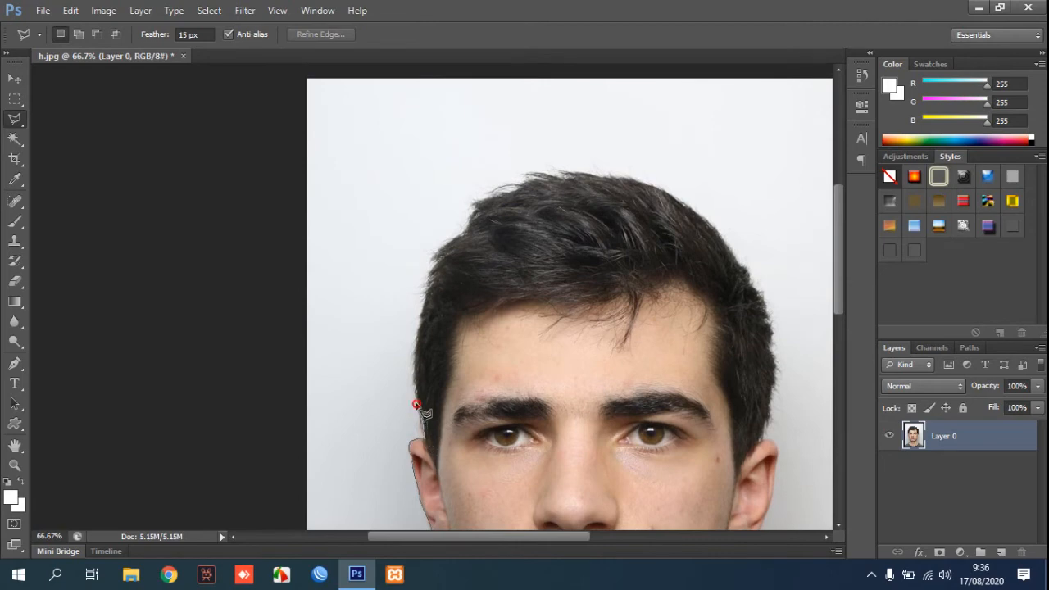
click(416, 365)
click(416, 346)
key(space)
drag(455, 304, 432, 414)
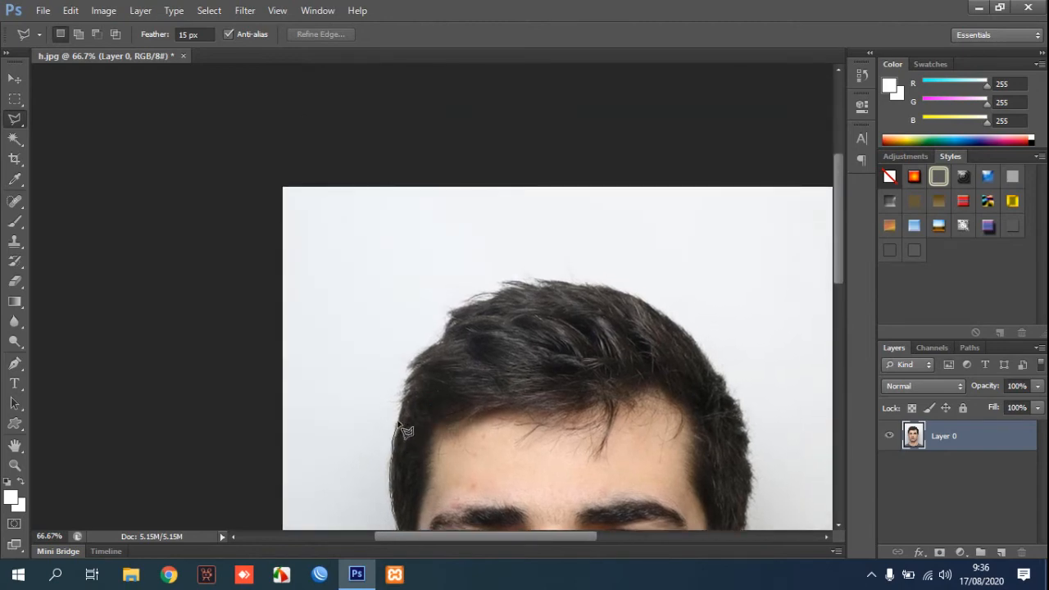
click(405, 393)
click(411, 375)
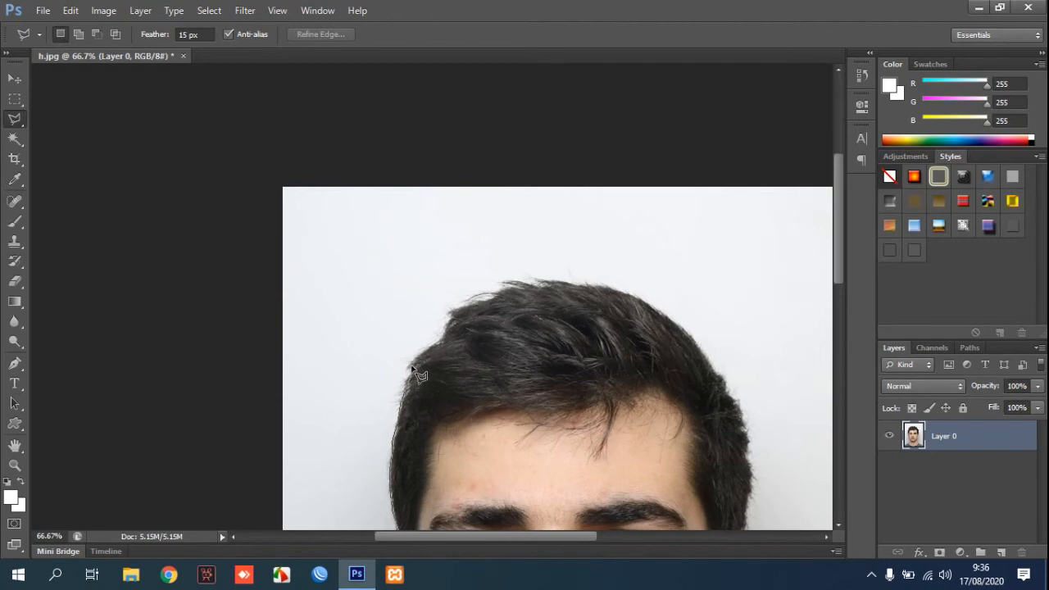
click(441, 335)
Step: Trace the lasso outline over the top of the hair to the upper-right curve of the head
click(549, 308)
drag(548, 308, 481, 421)
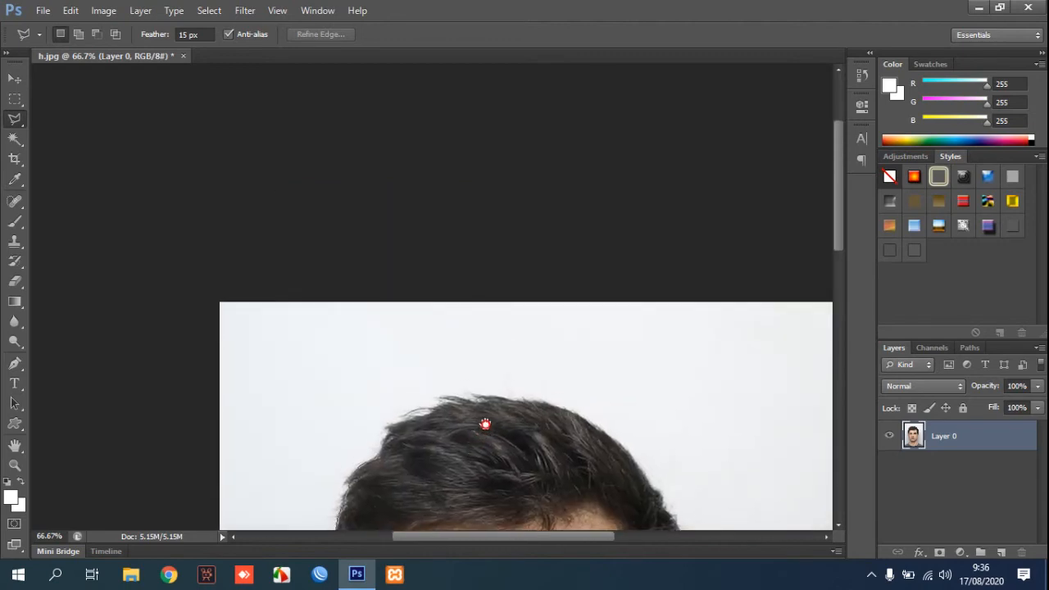
click(390, 426)
click(443, 405)
click(481, 398)
click(519, 401)
click(600, 428)
Step: Trace the lasso outline down the right side of the hair and around the right ear to the earlobe
mouse_move(644, 466)
mouse_down()
mouse_move(602, 336)
mouse_move(527, 221)
mouse_up()
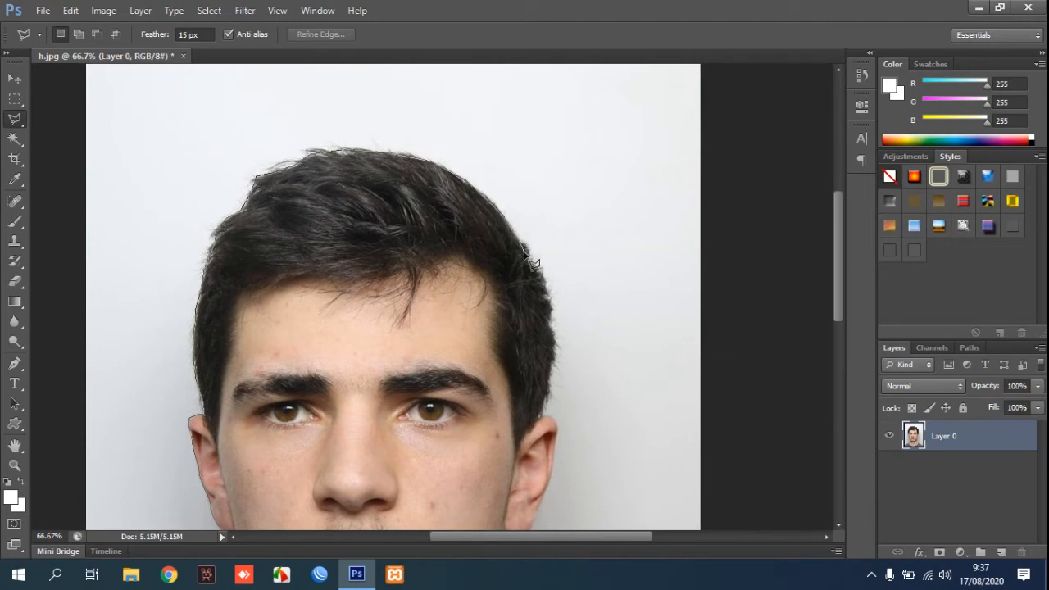
click(555, 341)
scroll(562, 432, down, 5)
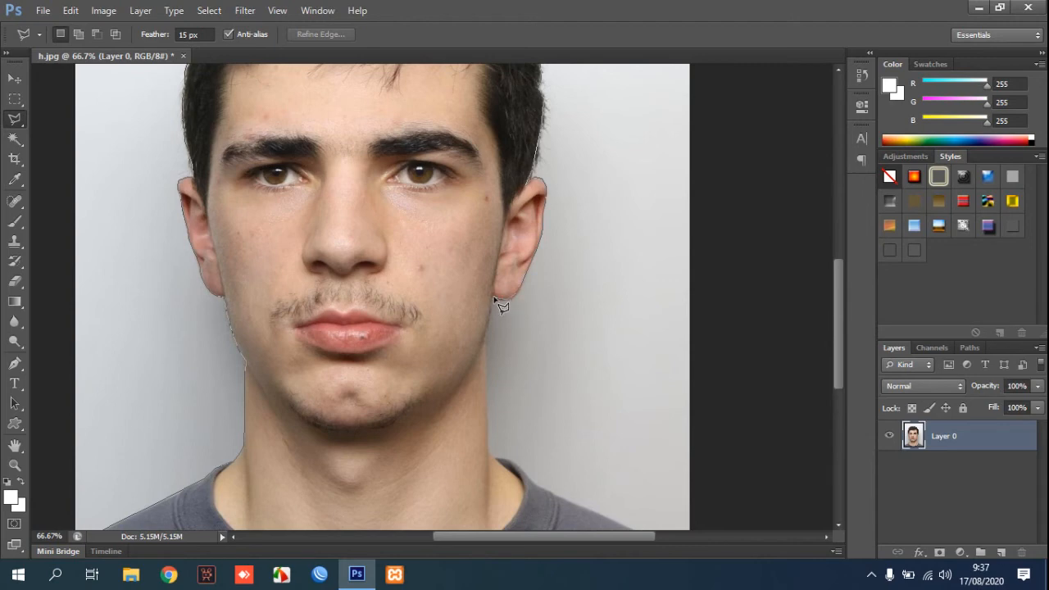
Step: Trace down the right jaw, neck and shoulder, follow the photo's lower edge, and close the outline at its starting point
drag(504, 300, 471, 182)
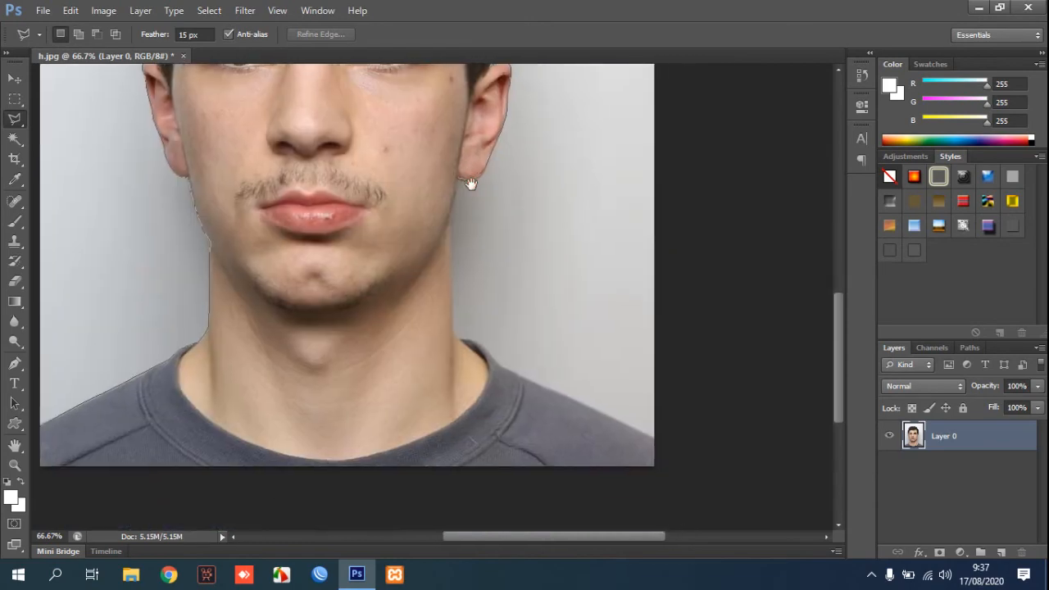
click(452, 245)
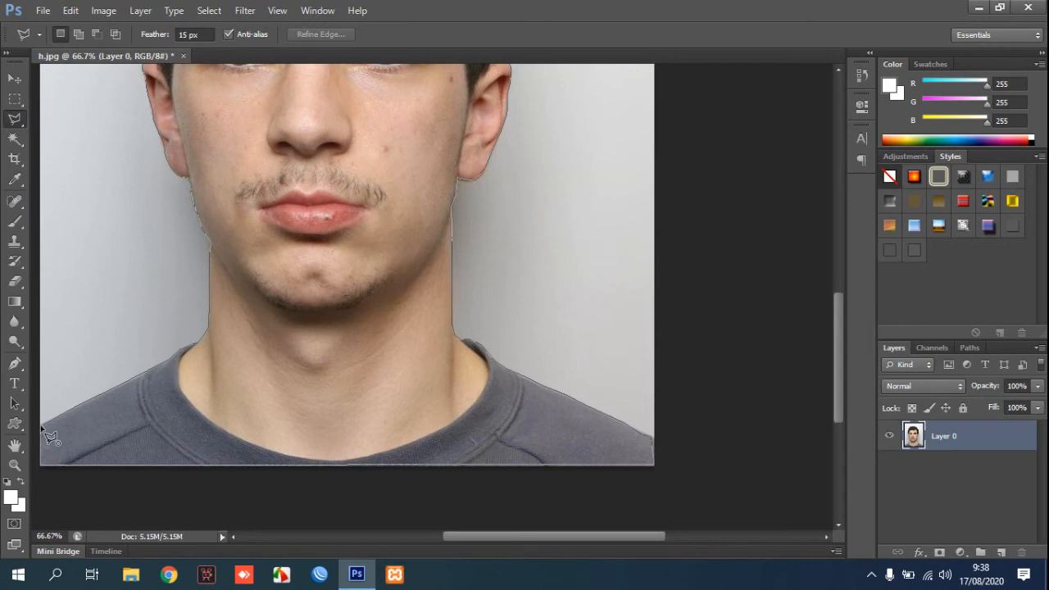
click(43, 430)
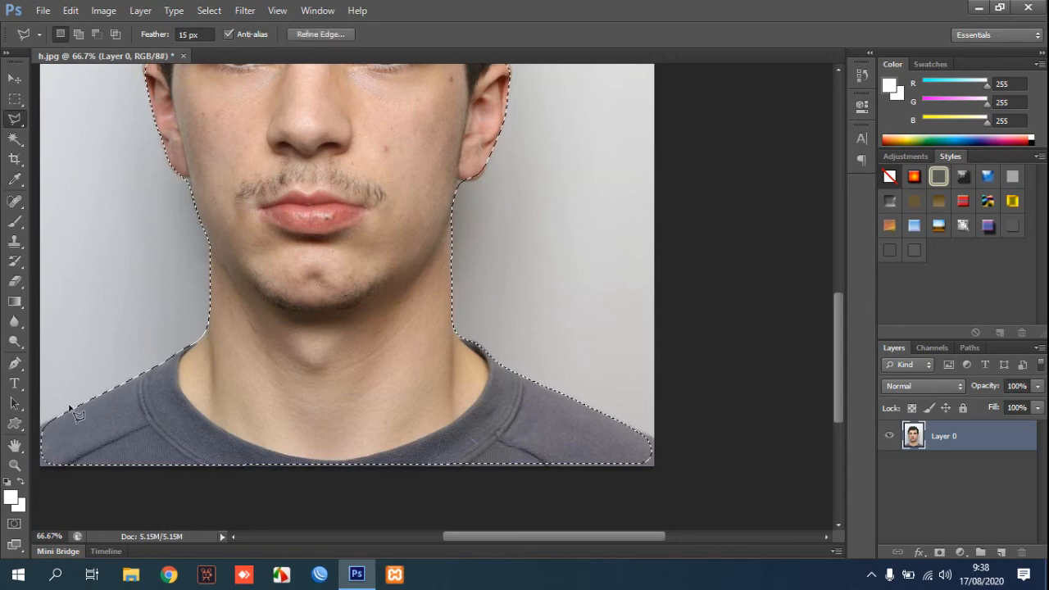
Step: Invert the selection around the person so that the background is selected
drag(840, 340, 851, 289)
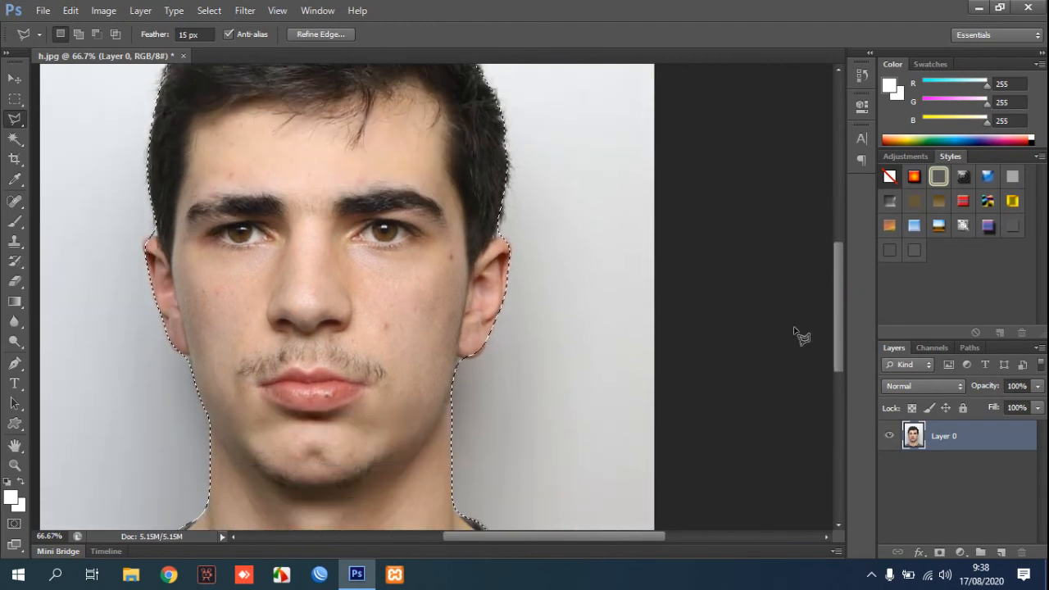
drag(837, 344, 845, 300)
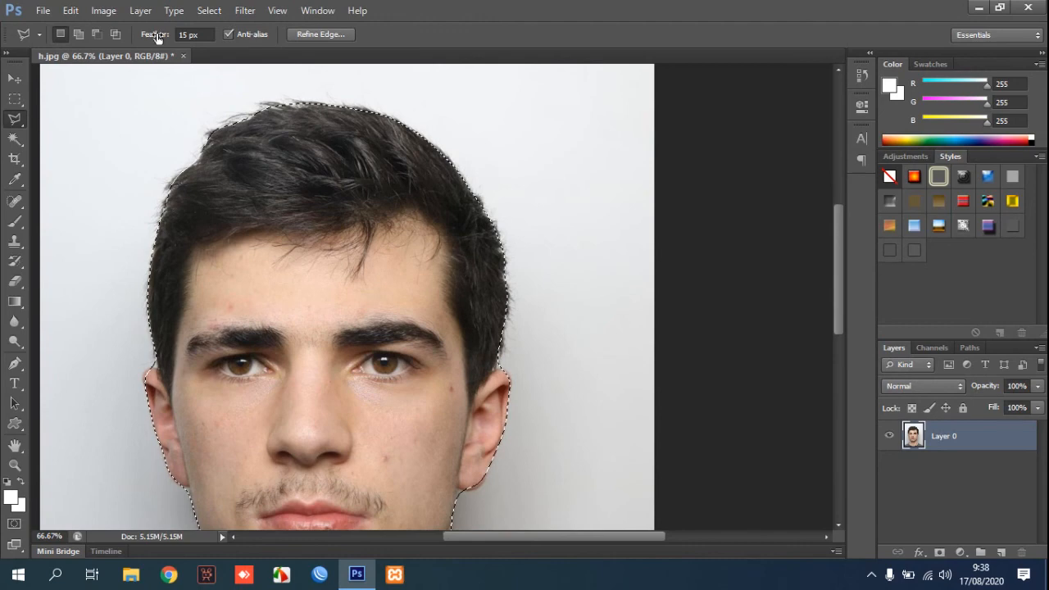
click(149, 13)
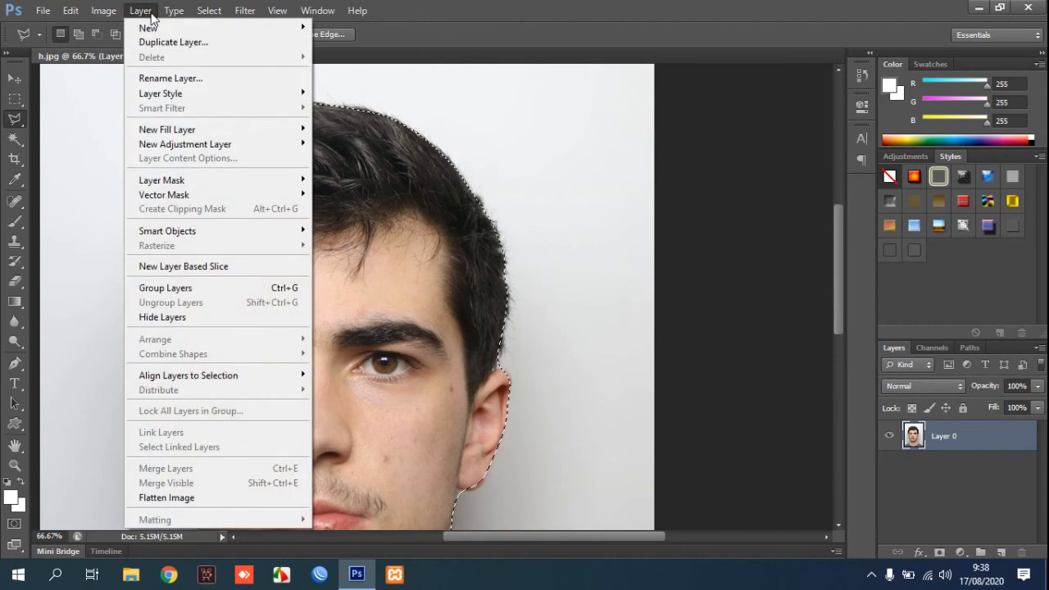
mouse_move(201, 12)
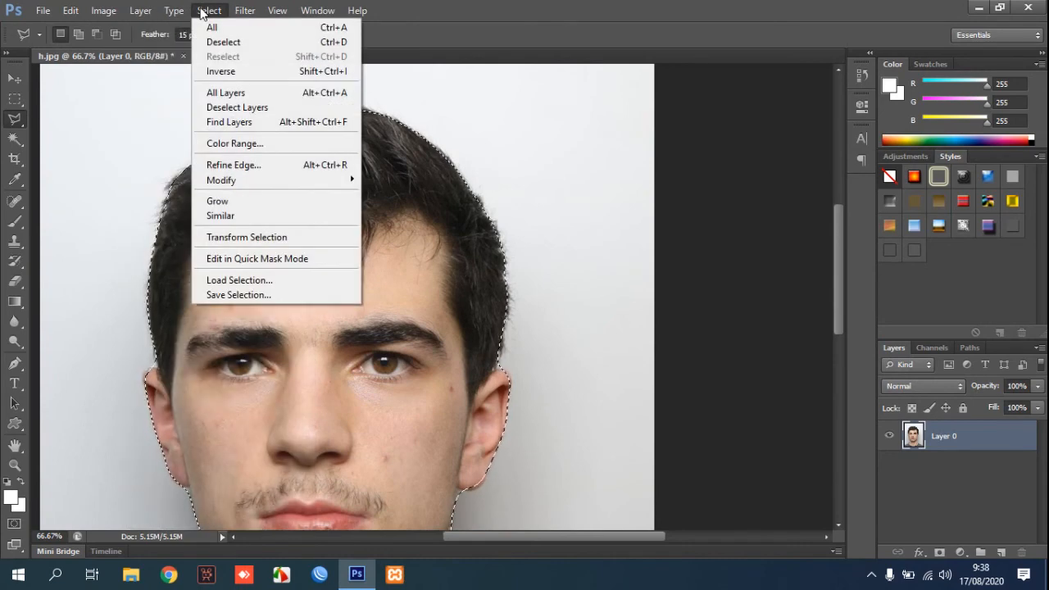
click(248, 70)
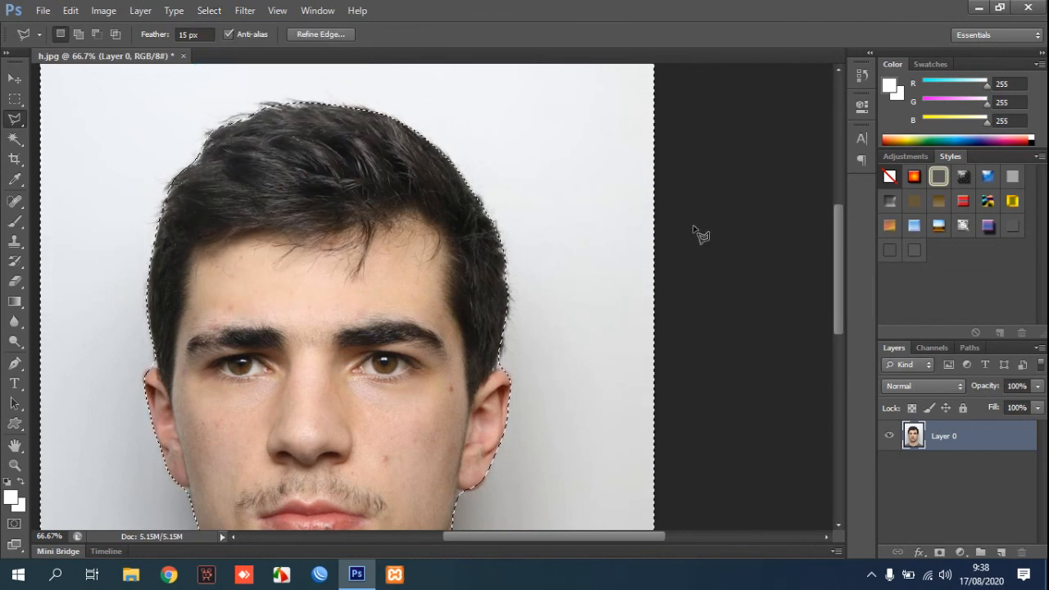
Step: Delete the selected background from Layer 0 and clear the selection
mouse_move(839, 275)
mouse_down()
mouse_move(840, 286)
mouse_move(840, 271)
mouse_up()
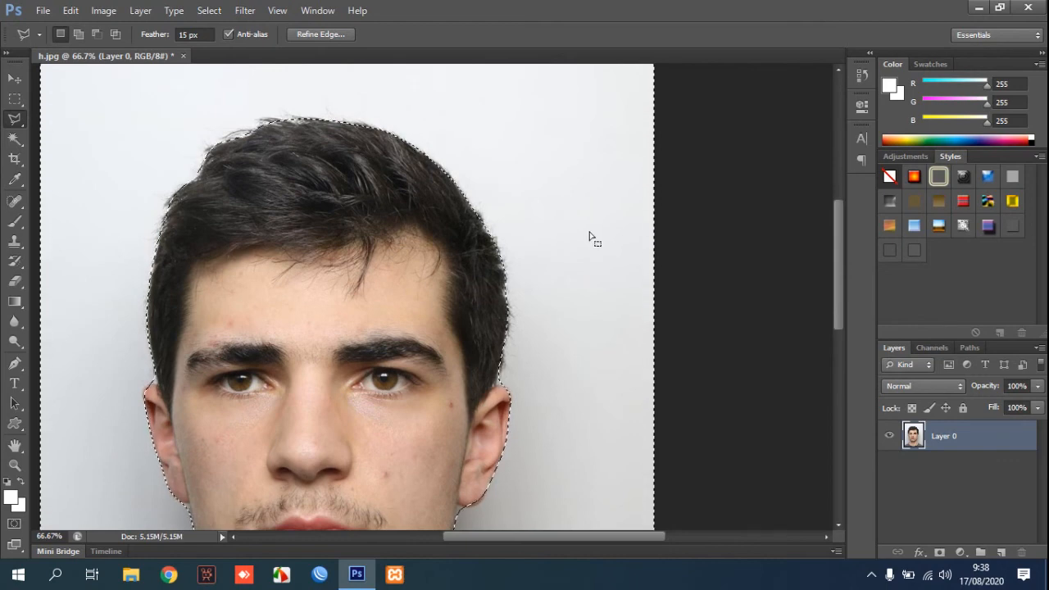
key(Delete)
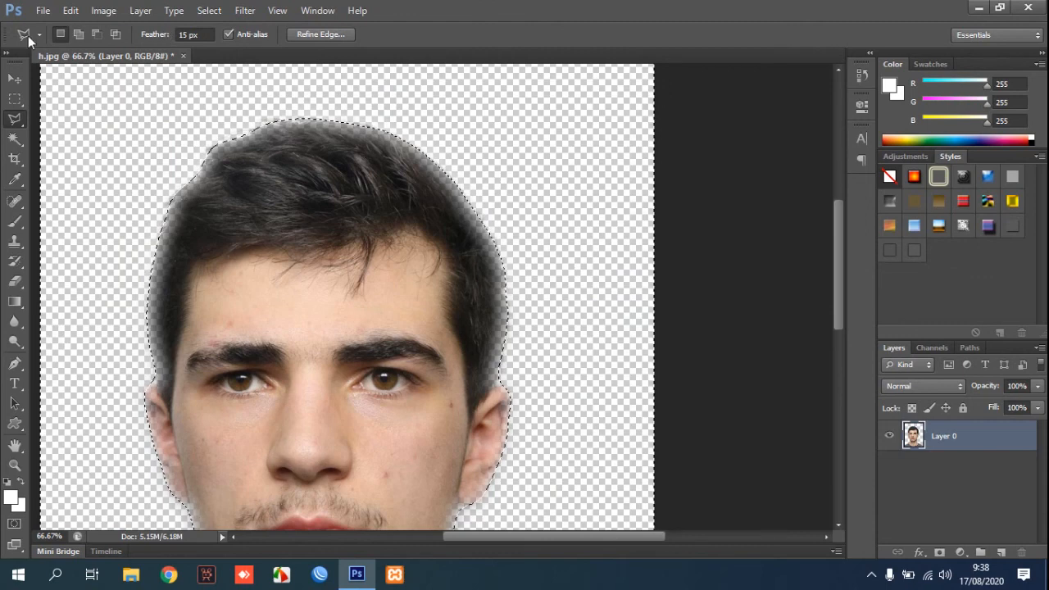
click(14, 75)
key(ctrl+d)
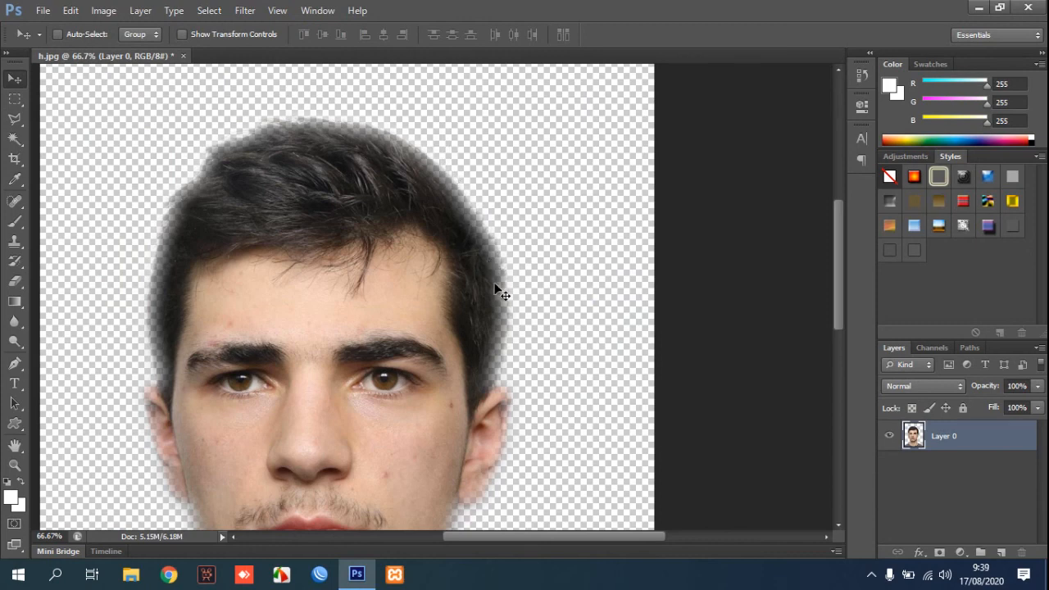
Step: Examine the feathered edges of the whole cutout at 33.3% zoom, and reactivate the Polygonal Lasso
click(14, 465)
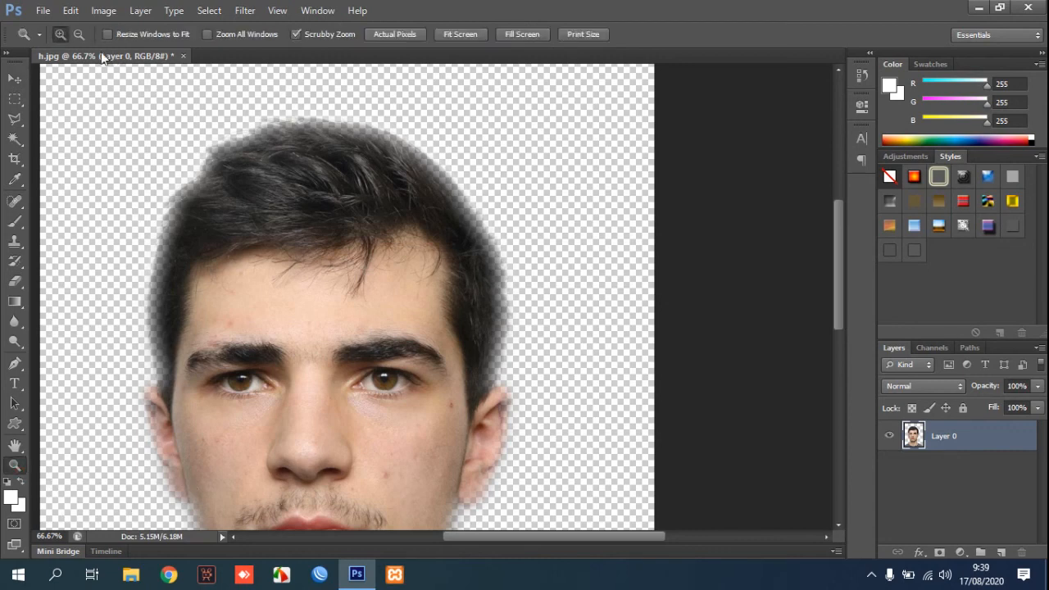
alt+click(305, 214)
alt+click(305, 215)
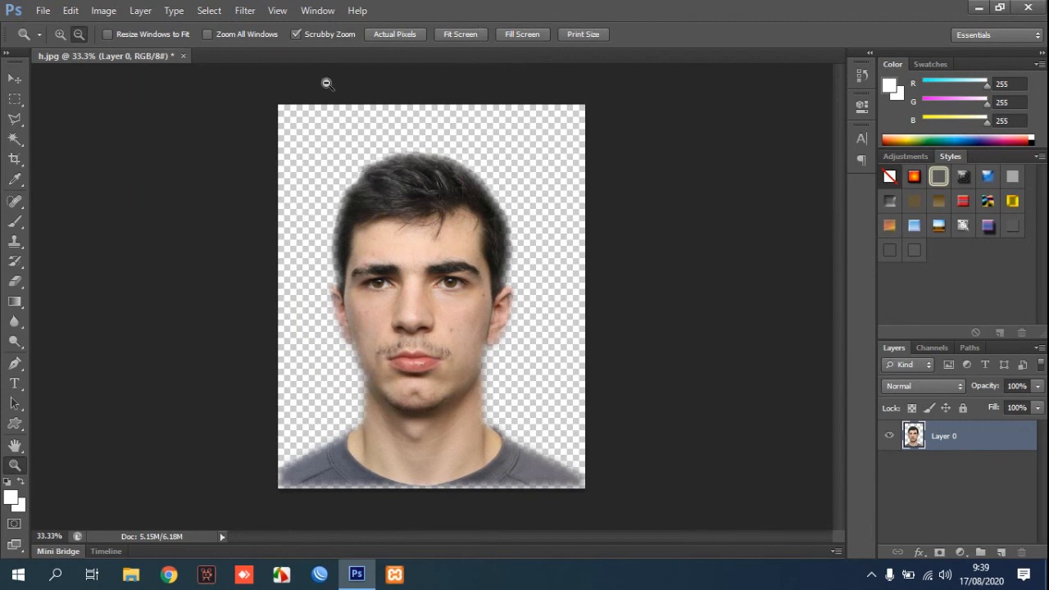
click(15, 120)
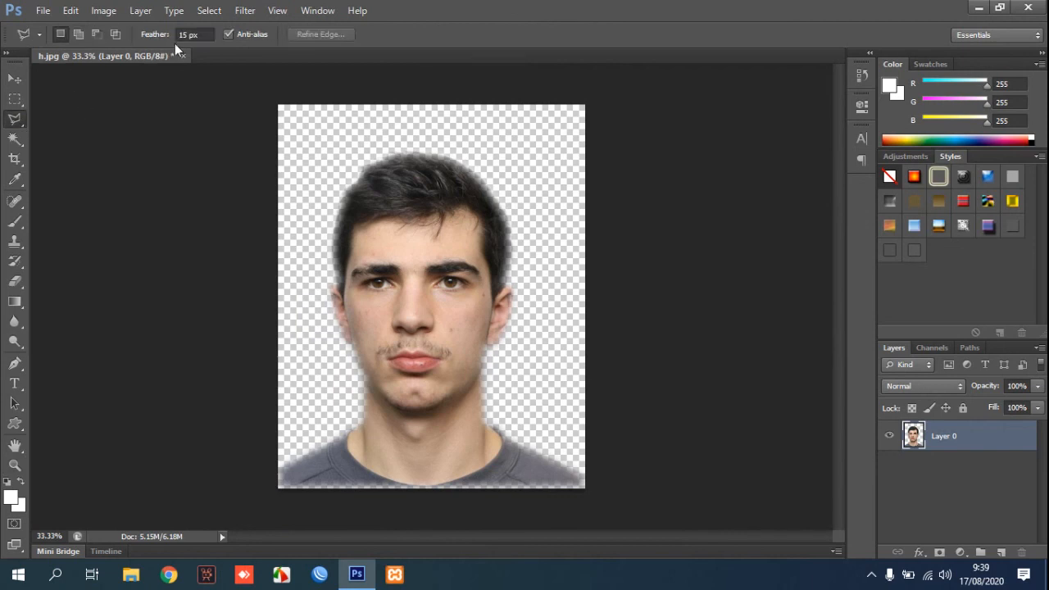